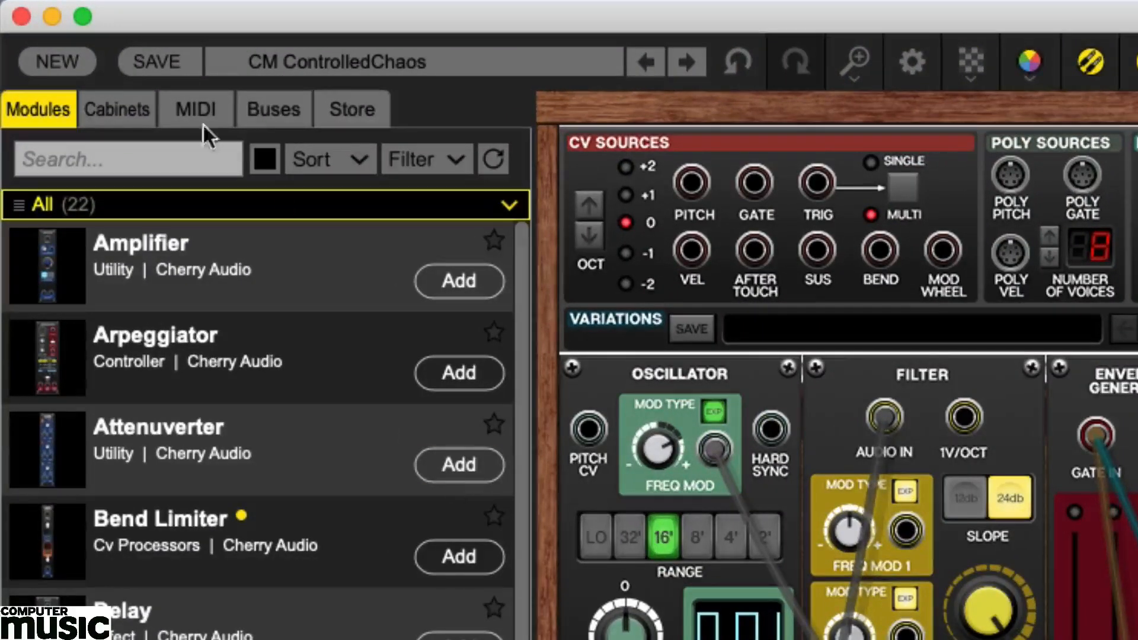
# Step: Start a new empty patch without saving the changes to the current one
pyautogui.click(83, 64)
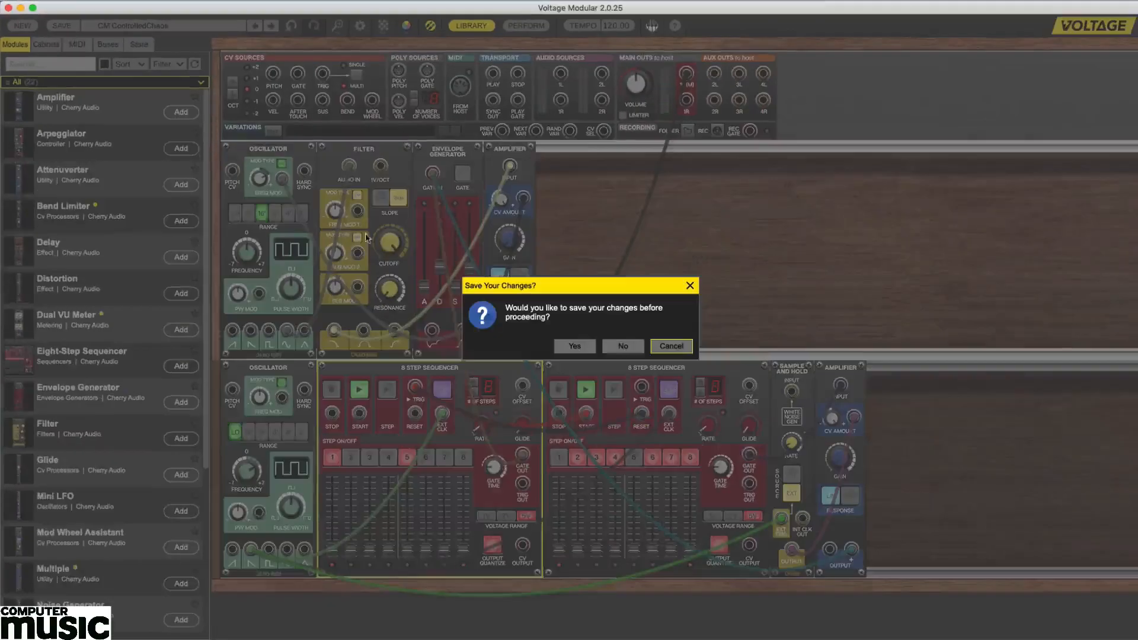
pyautogui.click(619, 347)
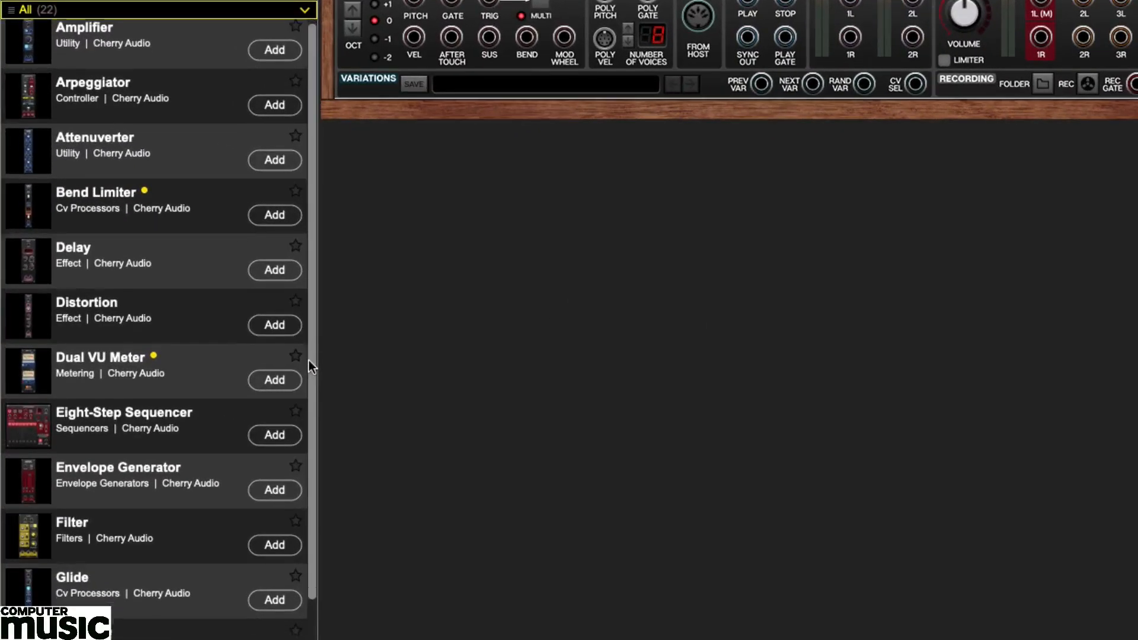
# Step: Add an Oscillator, a Filter, an Envelope Generator and an Amplifier module, in that order, to the empty rack
pyautogui.moveTo(309, 361); pyautogui.dragTo(326, 635)
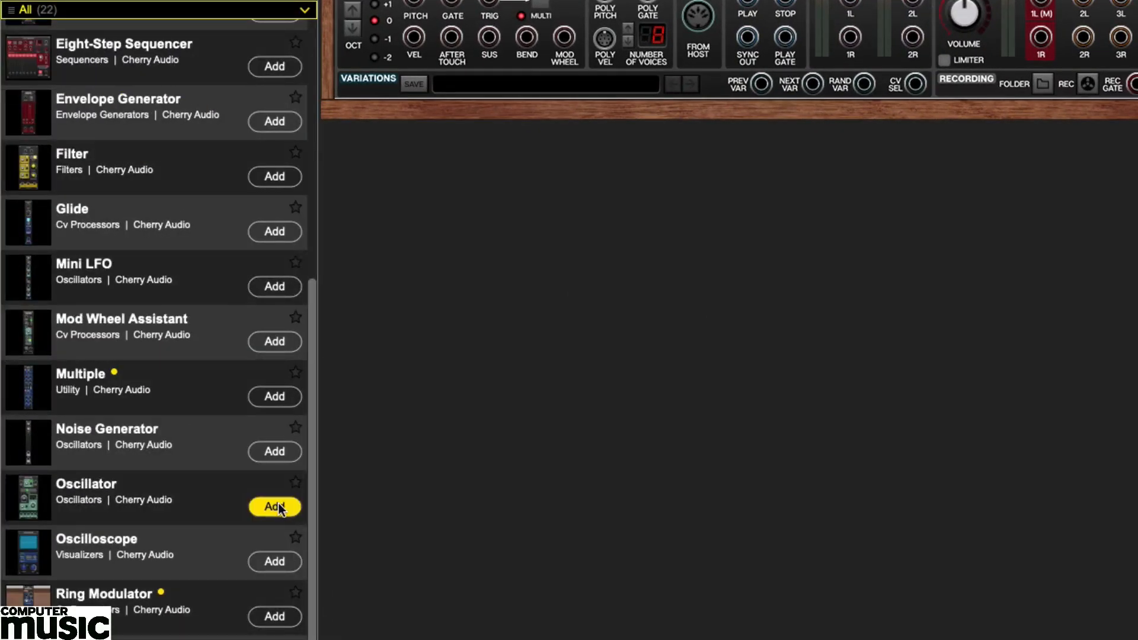
pyautogui.click(279, 509)
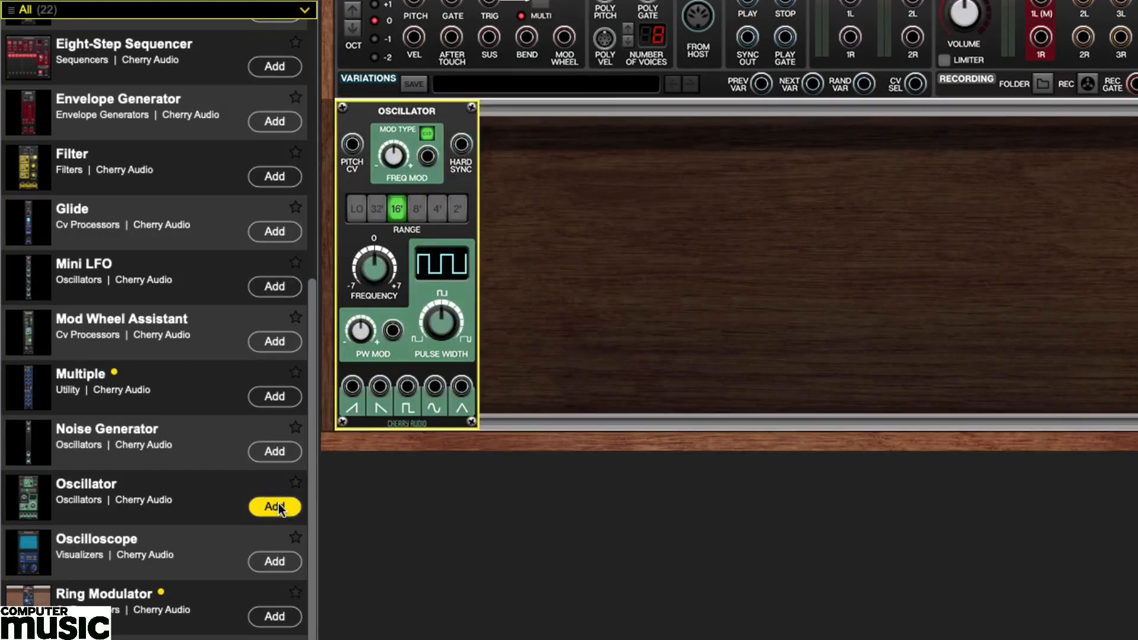
pyautogui.click(282, 178)
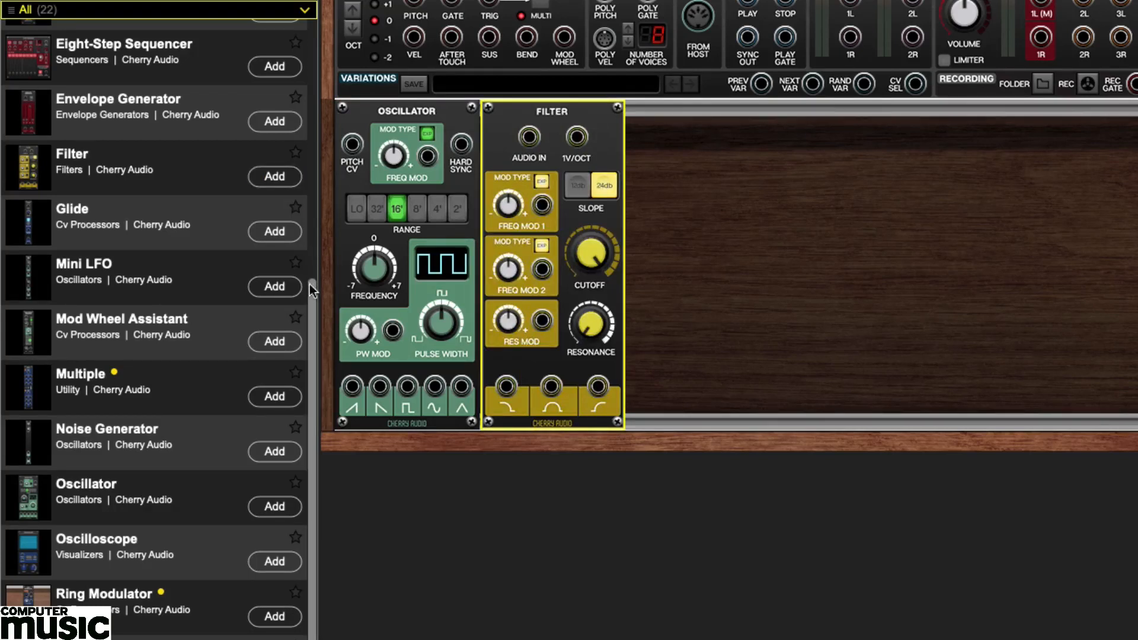
pyautogui.moveTo(311, 293); pyautogui.dragTo(325, 199)
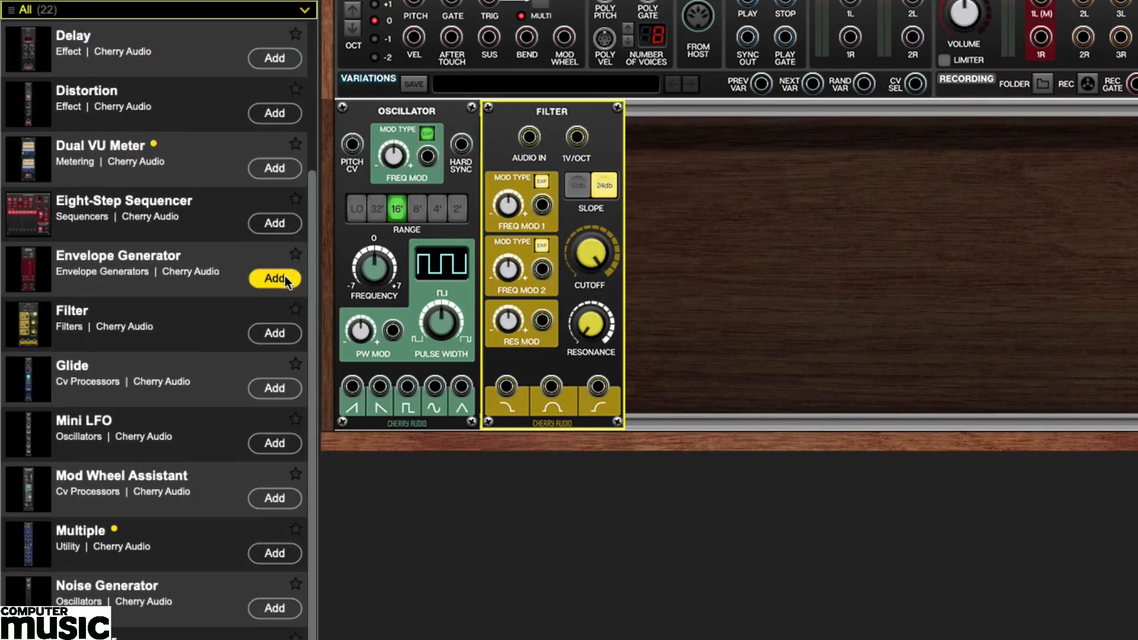
pyautogui.click(300, 280)
pyautogui.scroll(4, 314, 275)
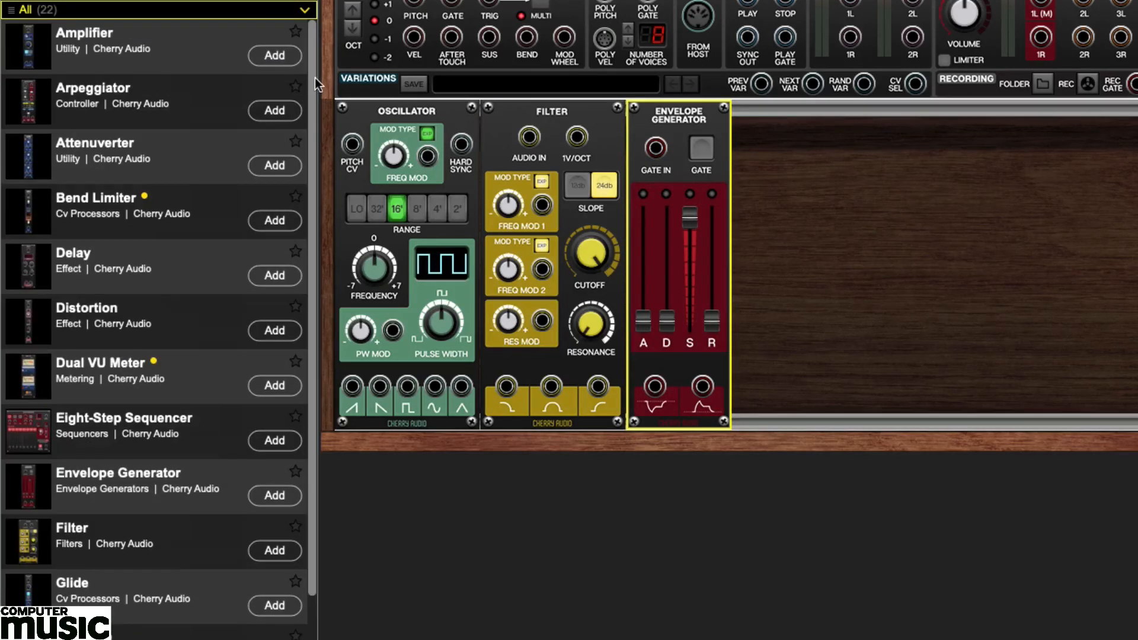
pyautogui.click(274, 59)
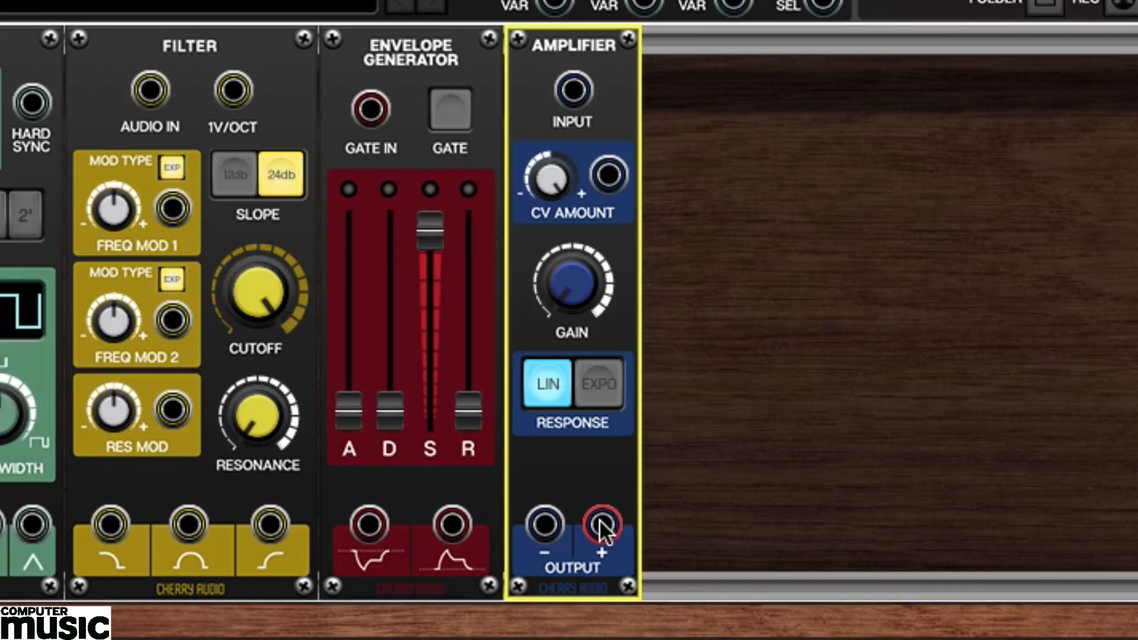
# Step: Patch the audio path from oscillator sine output through the filter's Audio In and low-pass output to the amplifier input, and amplifier + output to main out 1L
pyautogui.moveTo(602, 527); pyautogui.dragTo(1039, 0)
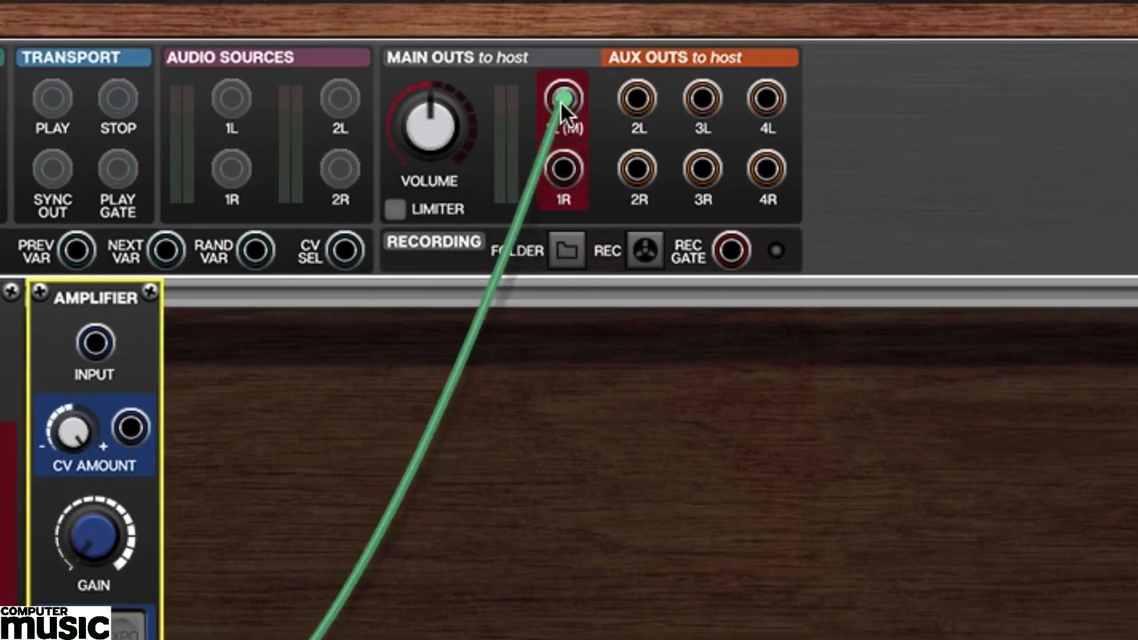
pyautogui.moveTo(560, 101); pyautogui.dragTo(560, 101)
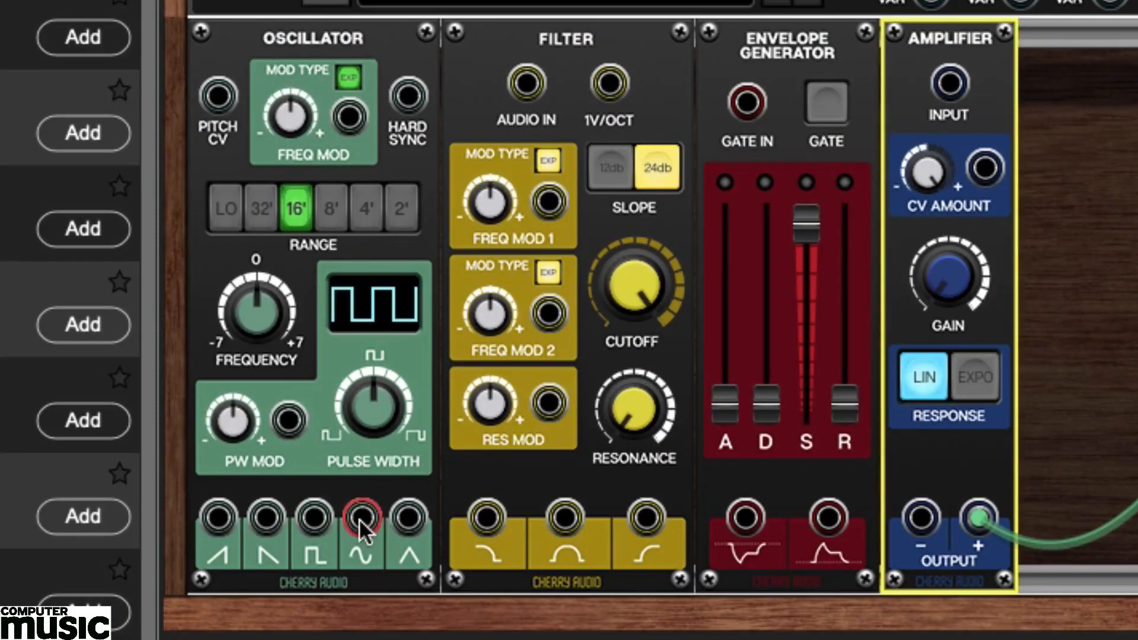
pyautogui.moveTo(362, 517); pyautogui.dragTo(528, 77)
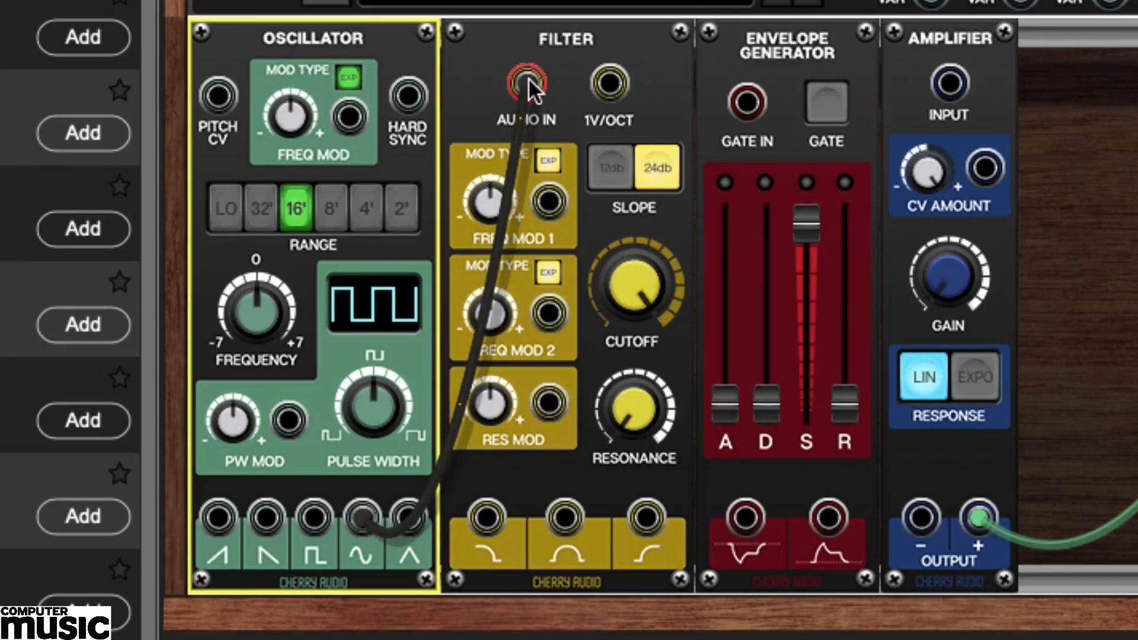
pyautogui.moveTo(485, 517); pyautogui.dragTo(951, 76)
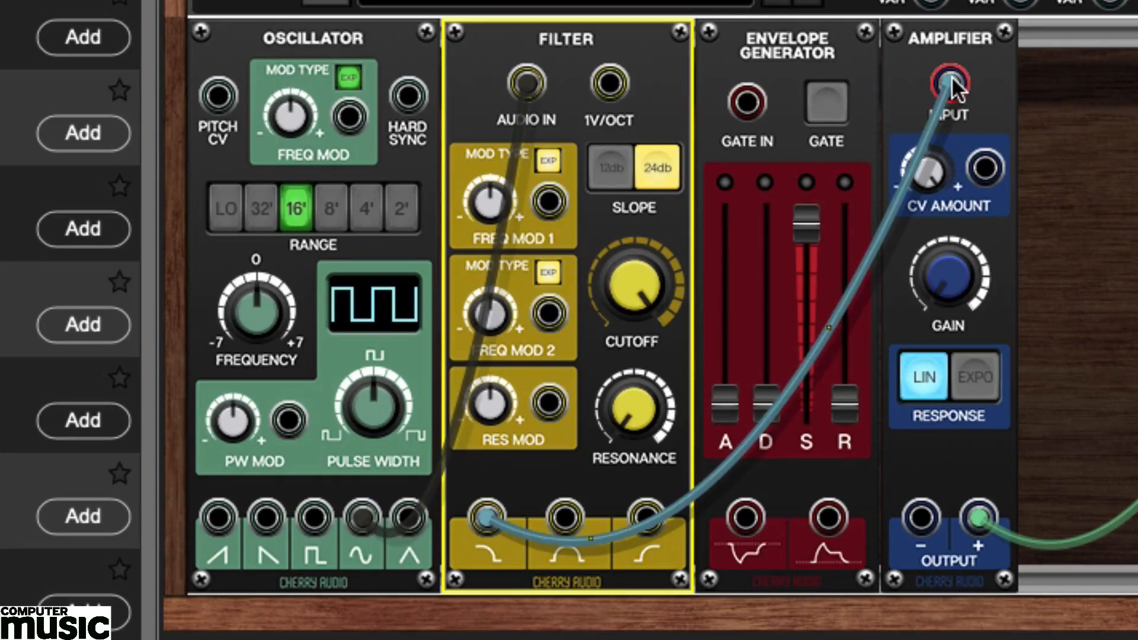
# Step: Connect the envelope generator's positive output to the amplifier's CV Amount jack and trigger the envelope manually to test it
pyautogui.click(828, 524)
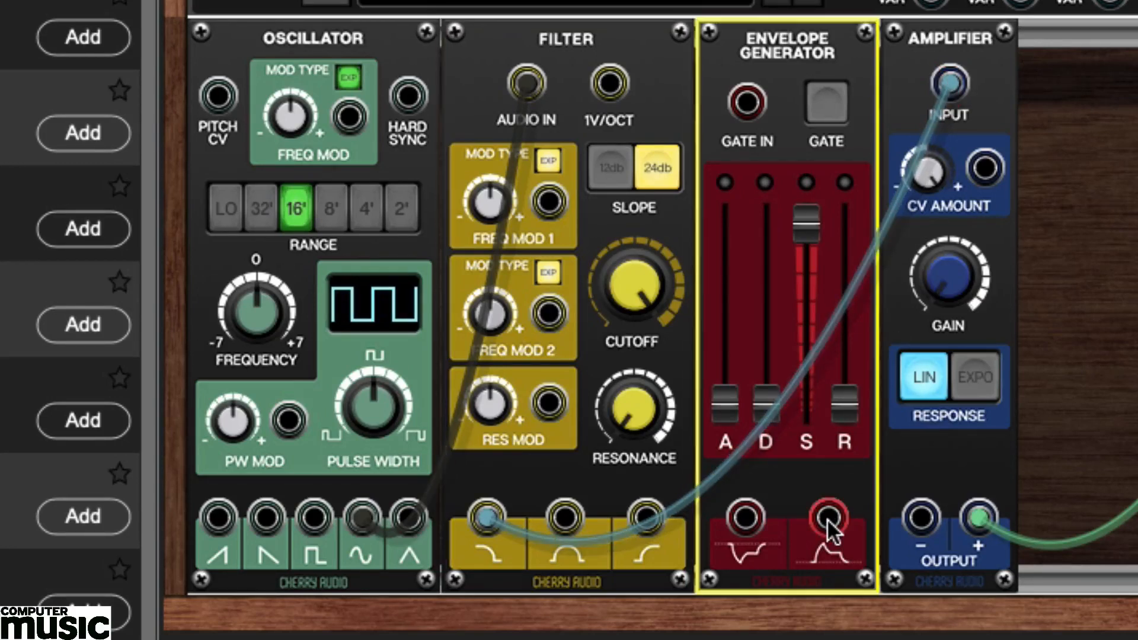
pyautogui.moveTo(828, 525); pyautogui.dragTo(986, 173)
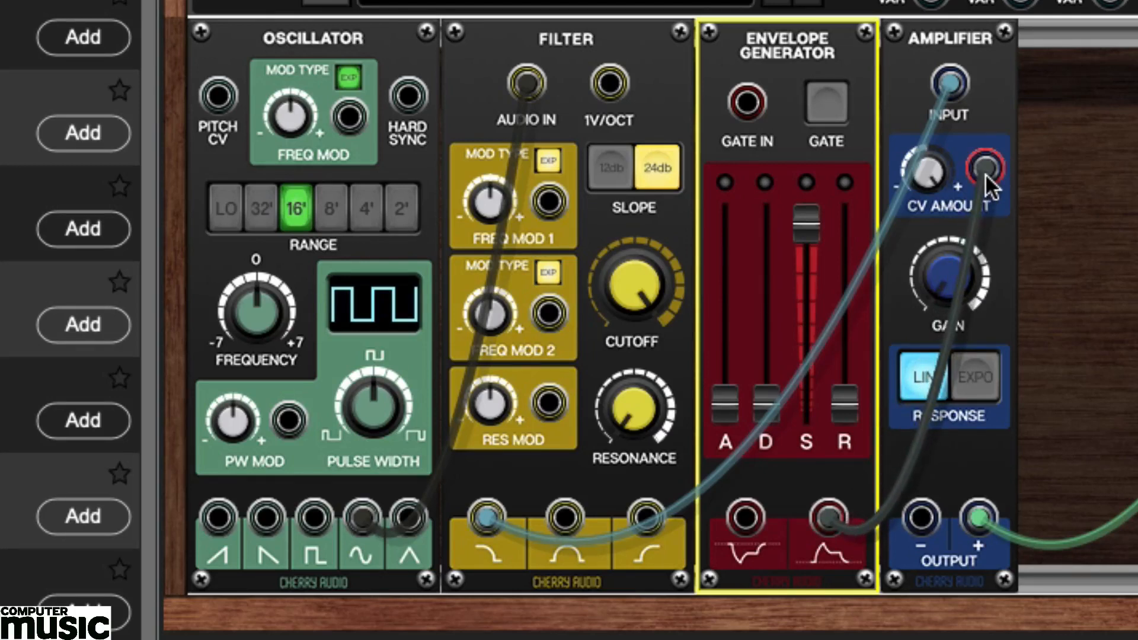
pyautogui.click(828, 94)
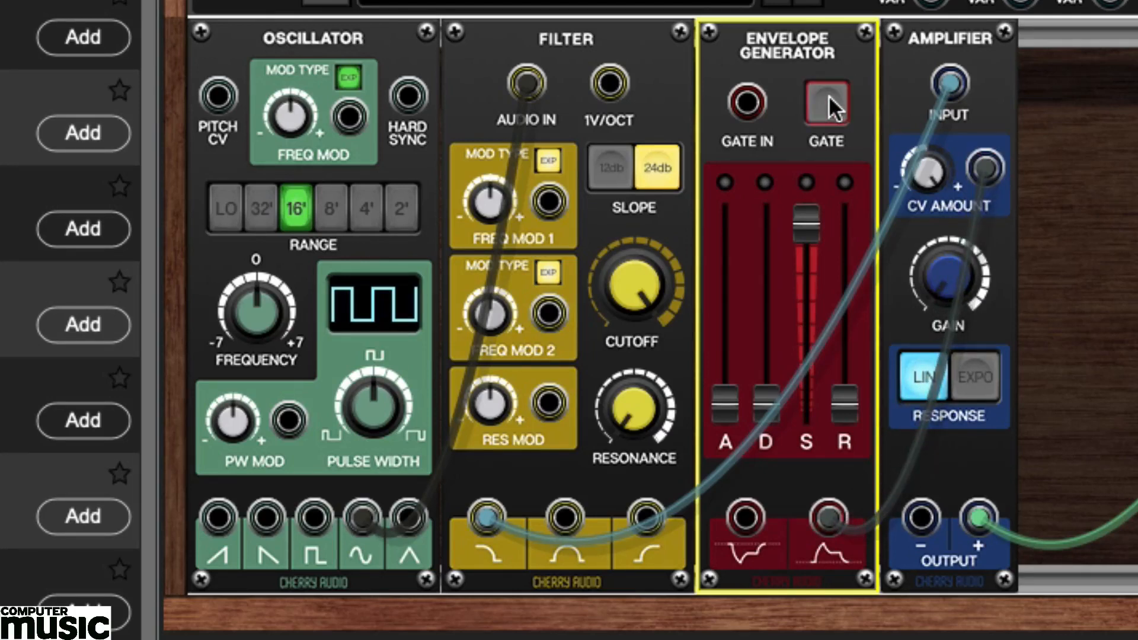
pyautogui.click(829, 94)
# Step: Lower the envelope's sustain to minimum, raise its decay slightly, and set the release time to about 310 ms
pyautogui.moveTo(797, 286); pyautogui.dragTo(819, 521)
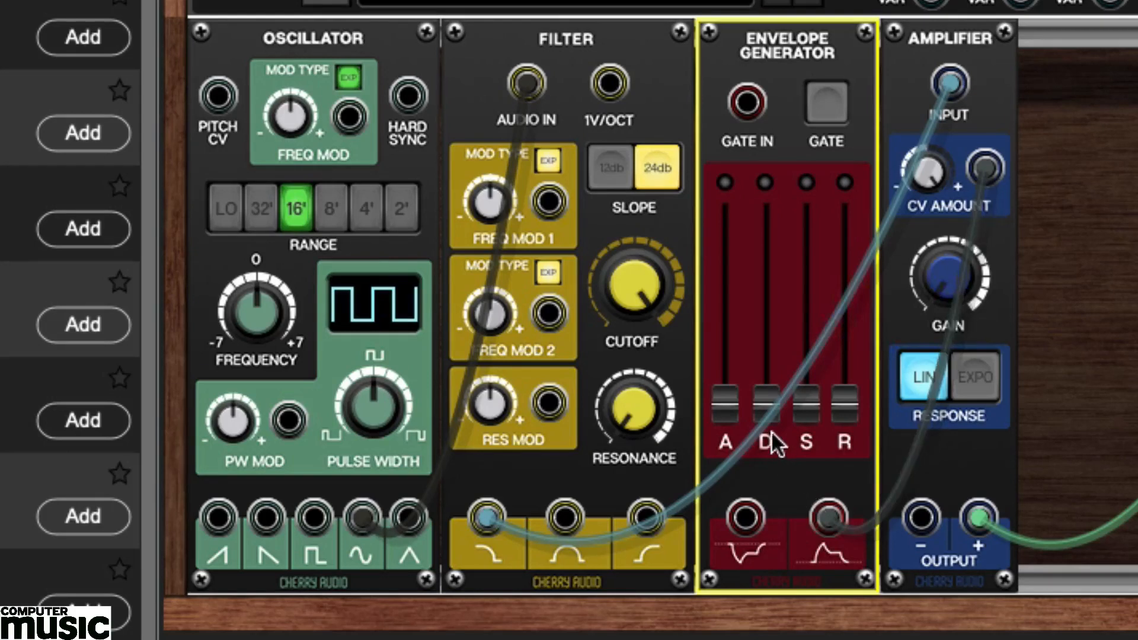
pyautogui.moveTo(775, 415); pyautogui.dragTo(773, 351)
pyautogui.moveTo(845, 404); pyautogui.dragTo(845, 350)
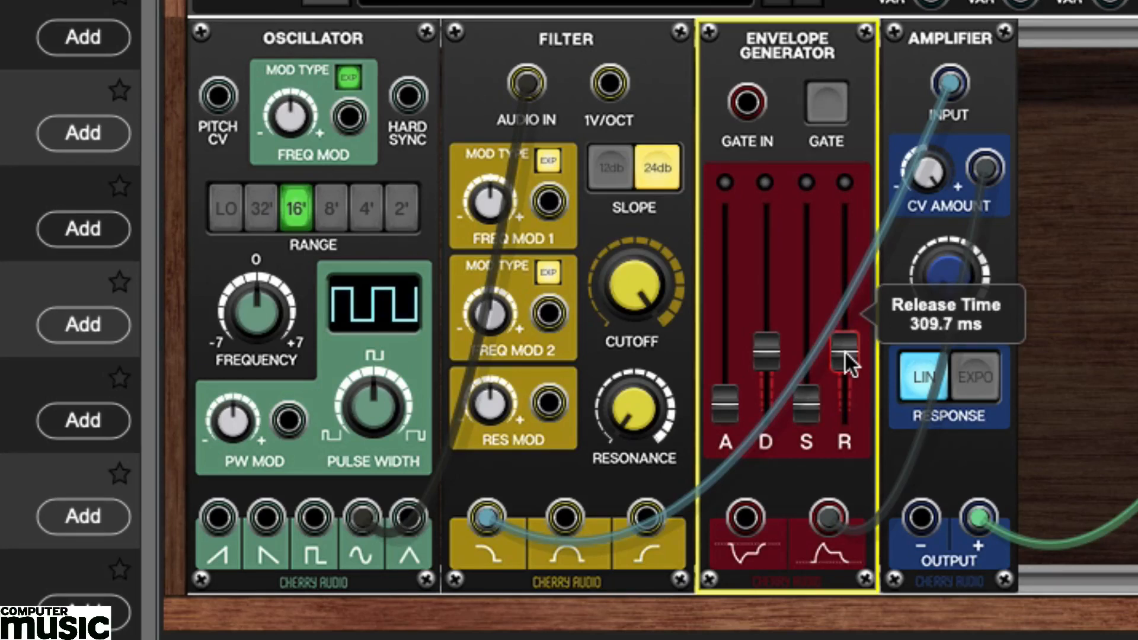
# Step: Connect the envelope's positive output to the oscillator's Freq Mod jack as well, set the modulation amount to about 45%, and trigger the envelope
pyautogui.moveTo(829, 519)
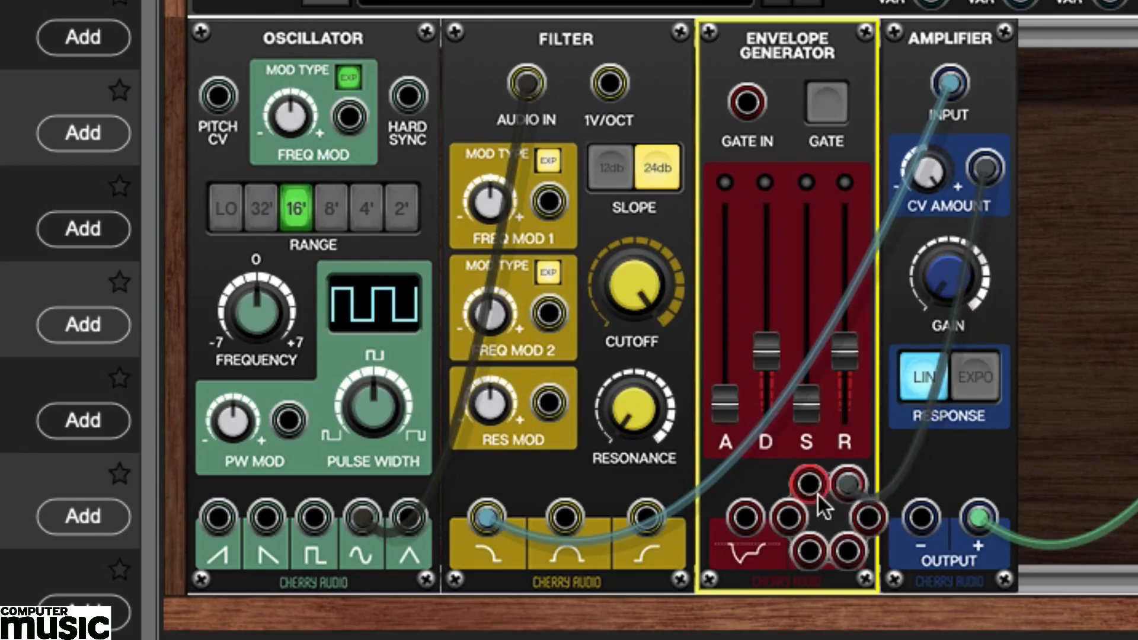
pyautogui.moveTo(809, 485); pyautogui.dragTo(286, 20)
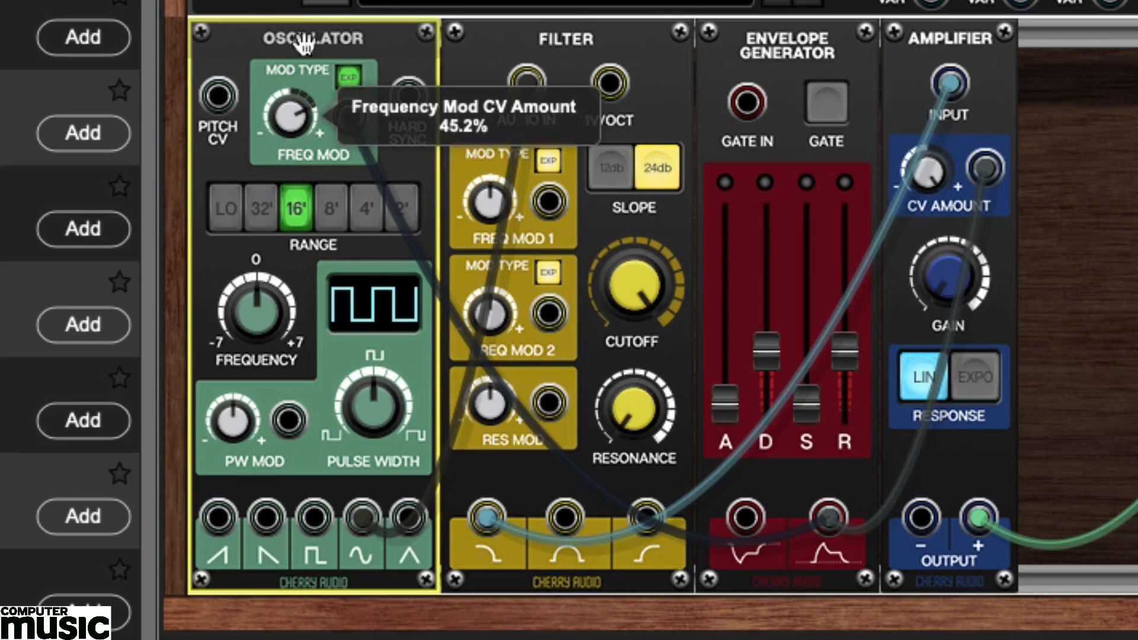
pyautogui.click(820, 119)
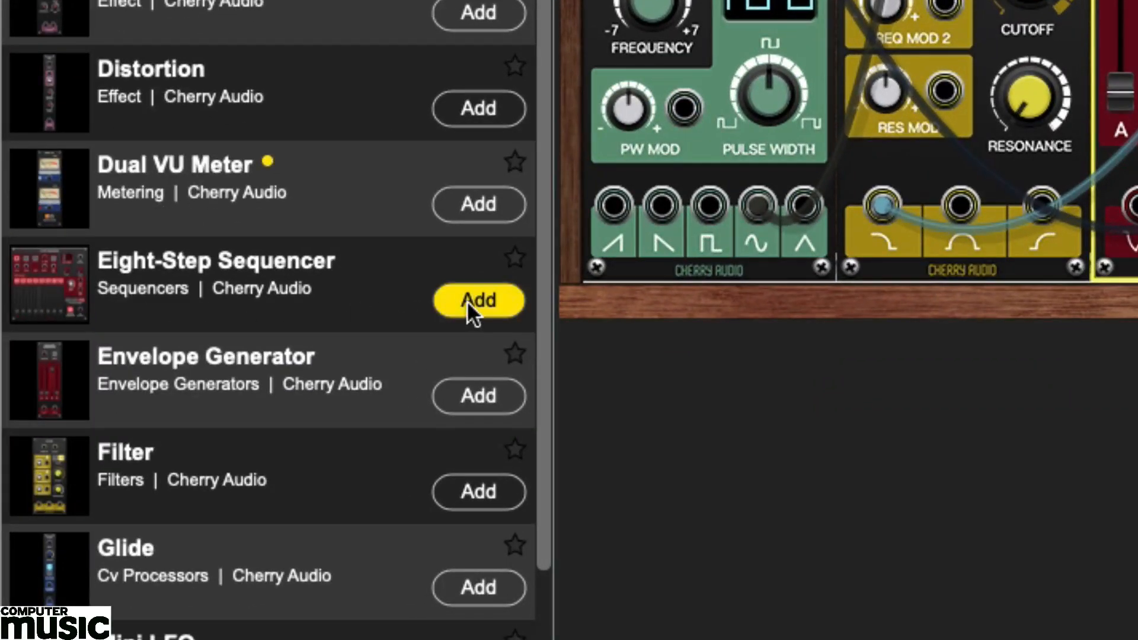
# Step: Add an Eight-Step Sequencer in a new row below the other modules and connect its Gate Out to the envelope generator's Gate In
pyautogui.click(467, 300)
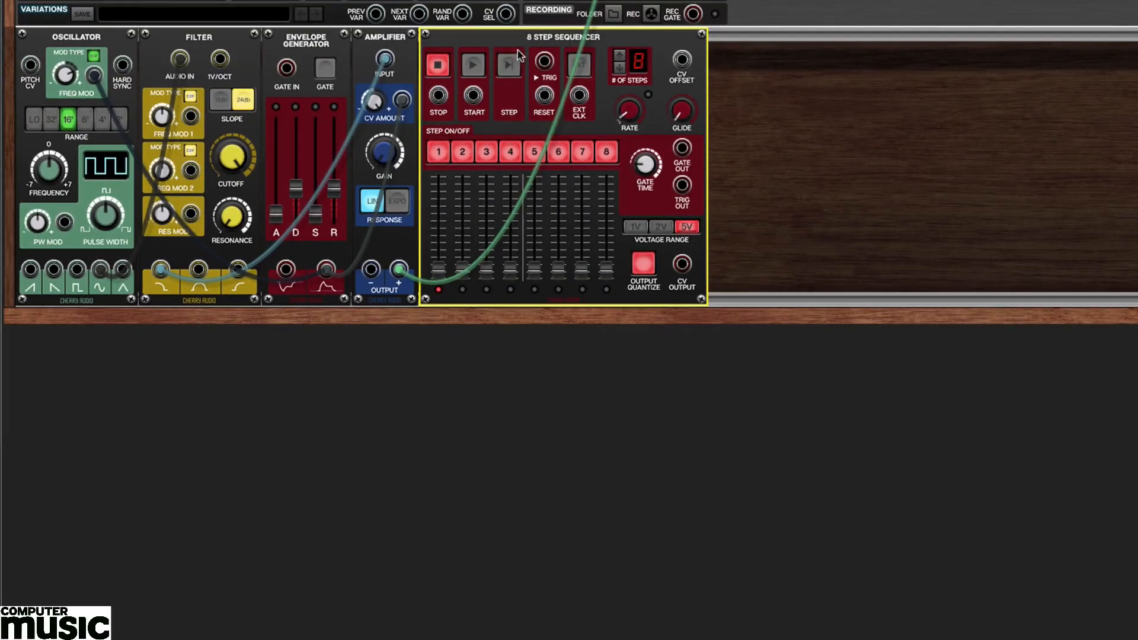
pyautogui.moveTo(517, 55)
pyautogui.mouseDown()
pyautogui.moveTo(377, 267)
pyautogui.moveTo(106, 342)
pyautogui.mouseUp()
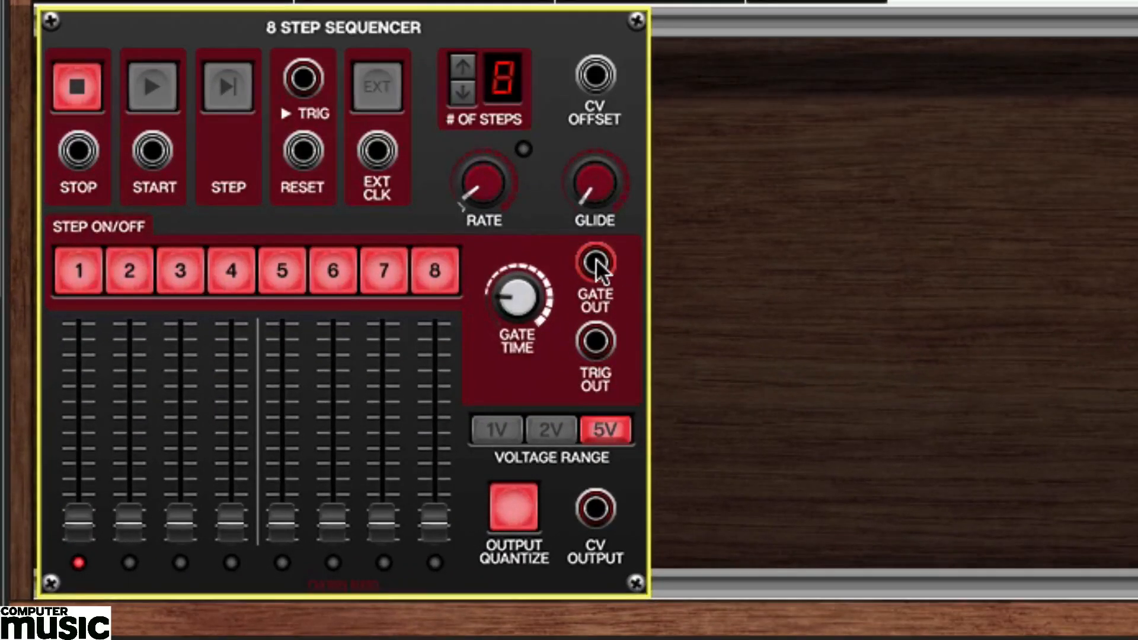
pyautogui.moveTo(596, 258); pyautogui.dragTo(578, 92)
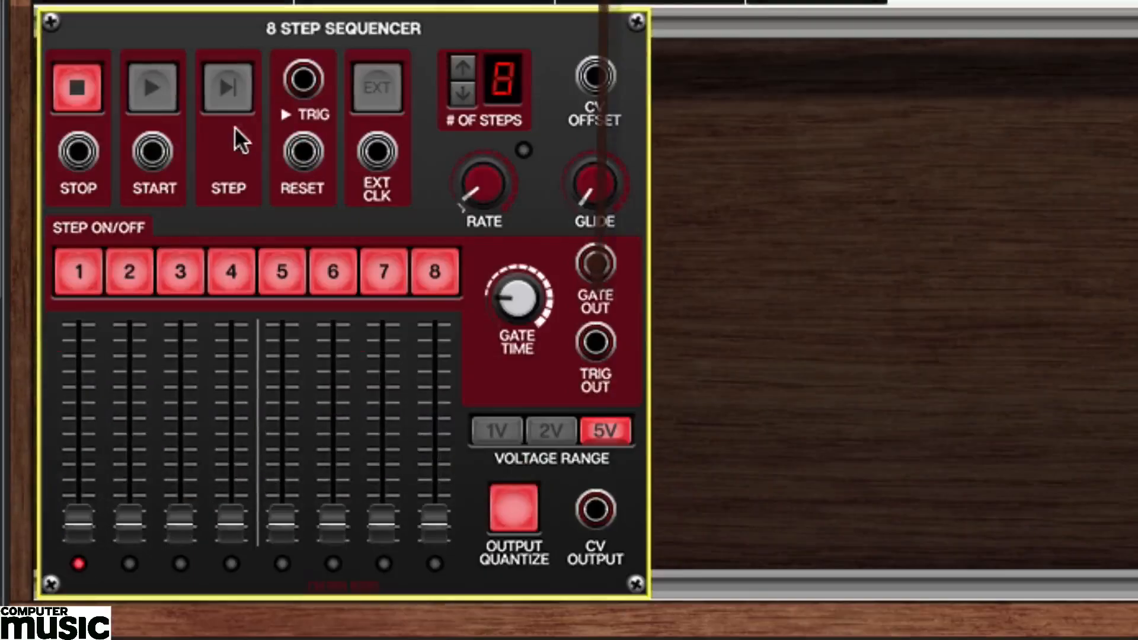
# Step: Switch off sequencer steps 2, 3, 4, 6, 7 and 8, and run the sequence briefly to audition it
pyautogui.click(129, 272)
pyautogui.click(177, 278)
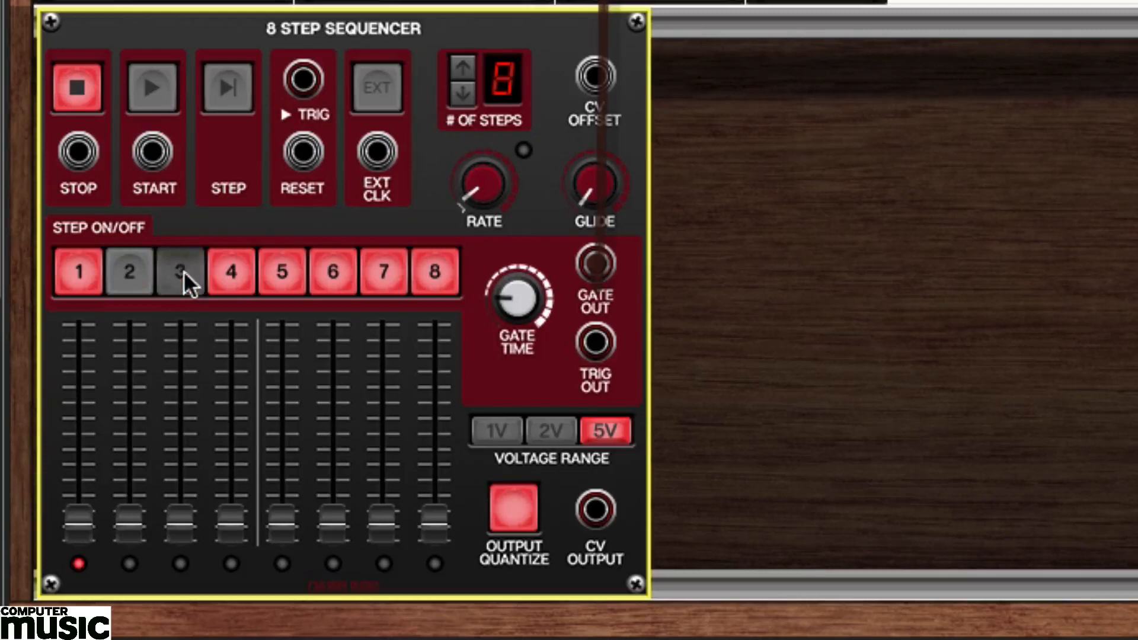
pyautogui.click(228, 277)
pyautogui.click(339, 279)
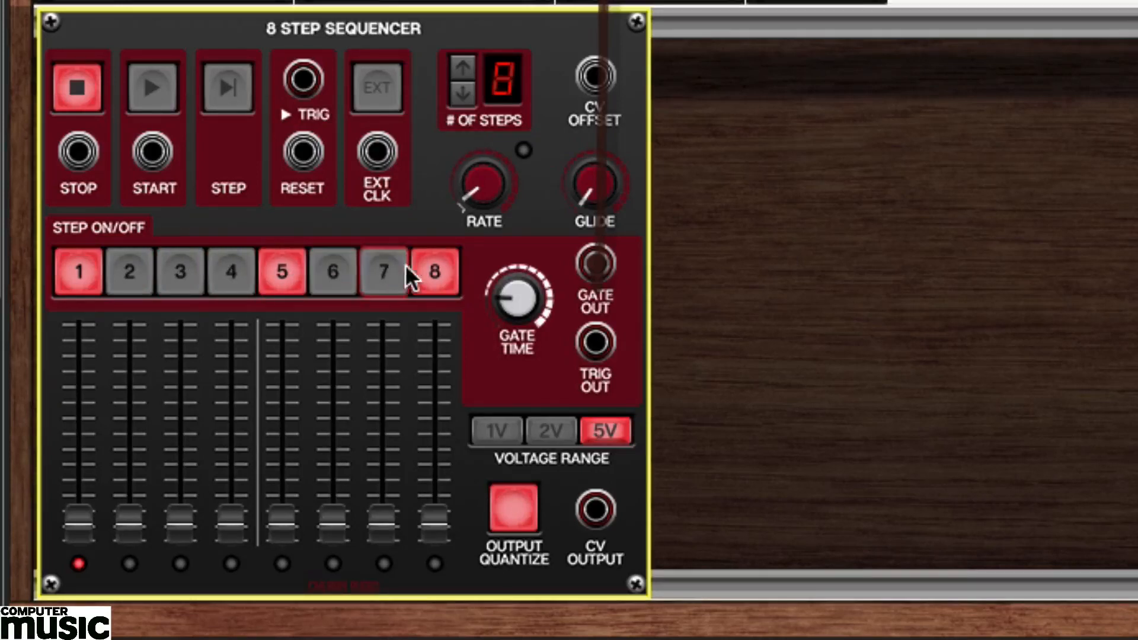
pyautogui.click(426, 273)
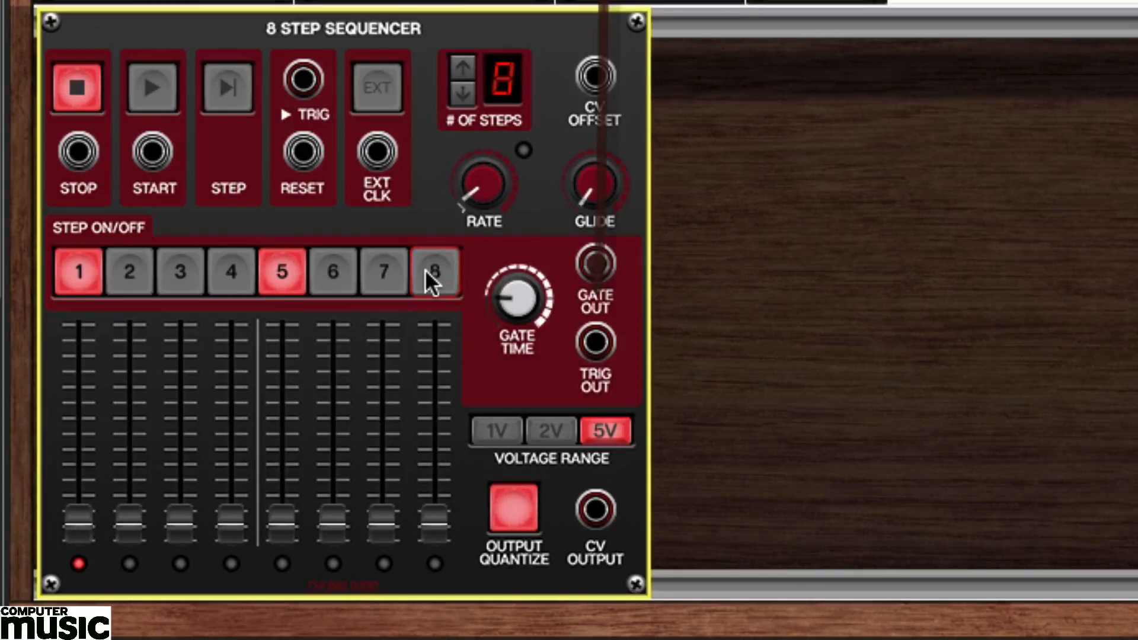
pyautogui.click(167, 80)
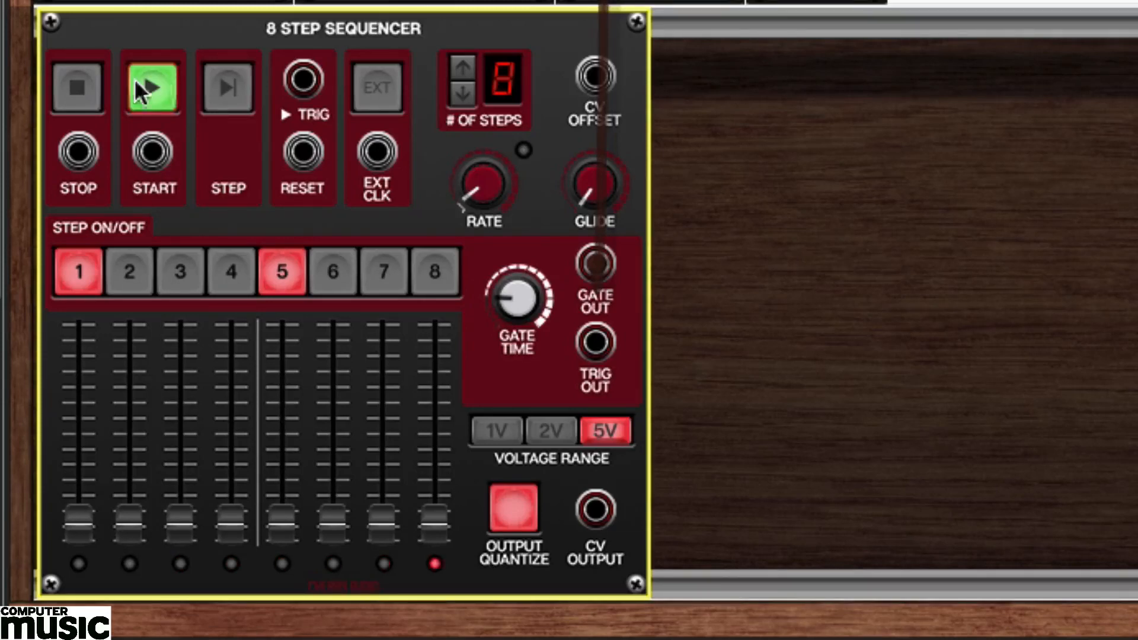
pyautogui.click(76, 88)
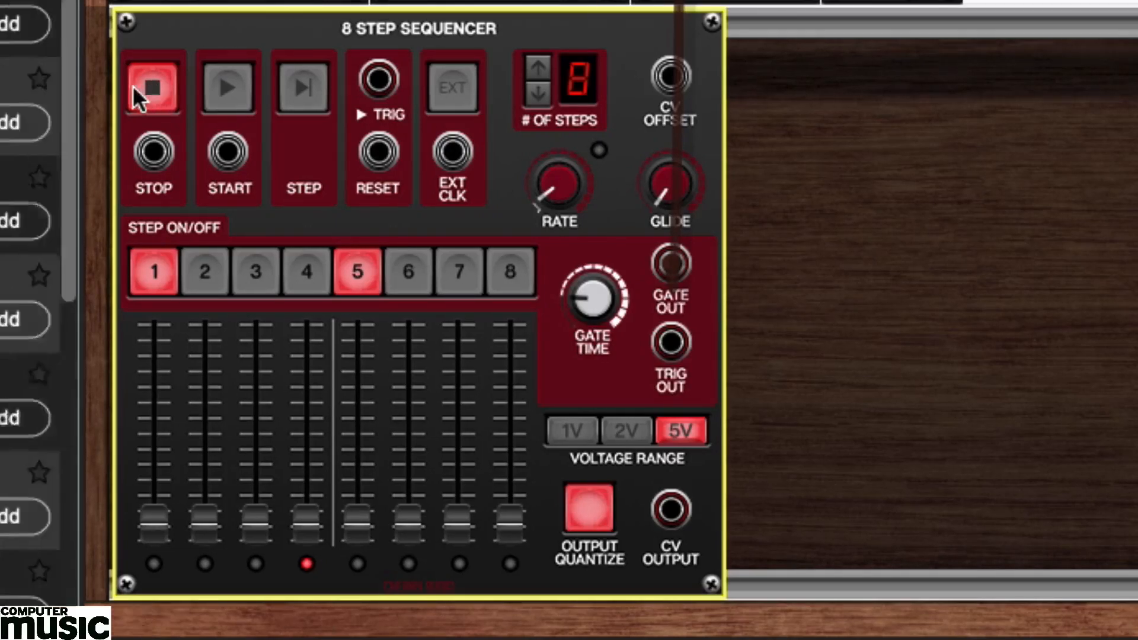
# Step: Add a second Oscillator at the start of the lower row, before the sequencer, and set its range to LO
pyautogui.scroll(-5, 490, 420)
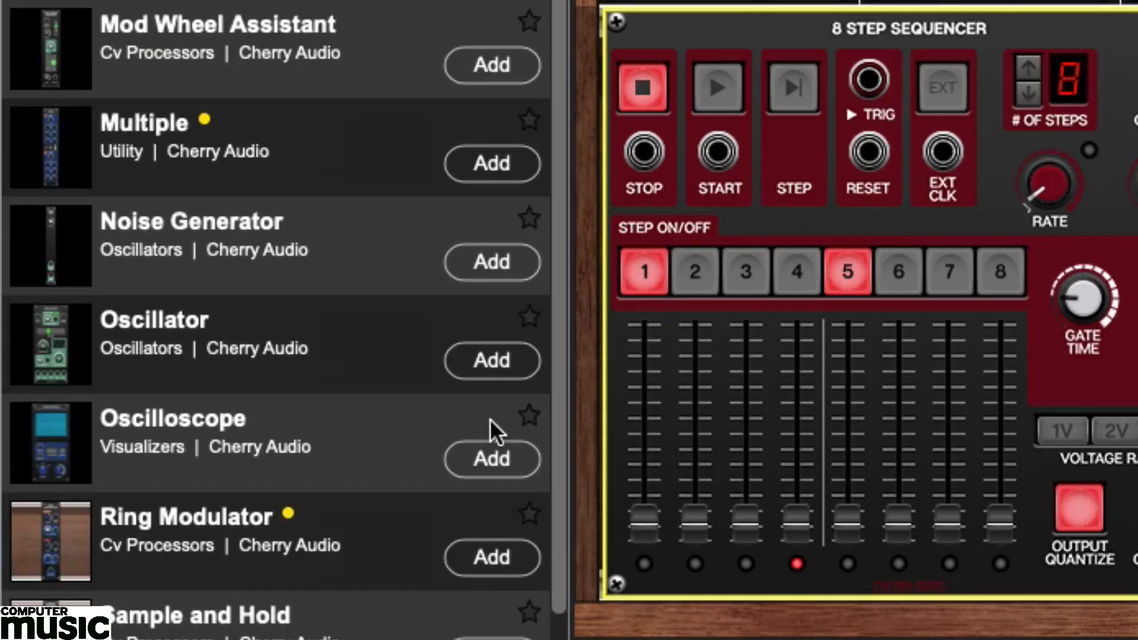
pyautogui.scroll(-2, 490, 420)
pyautogui.click(477, 274)
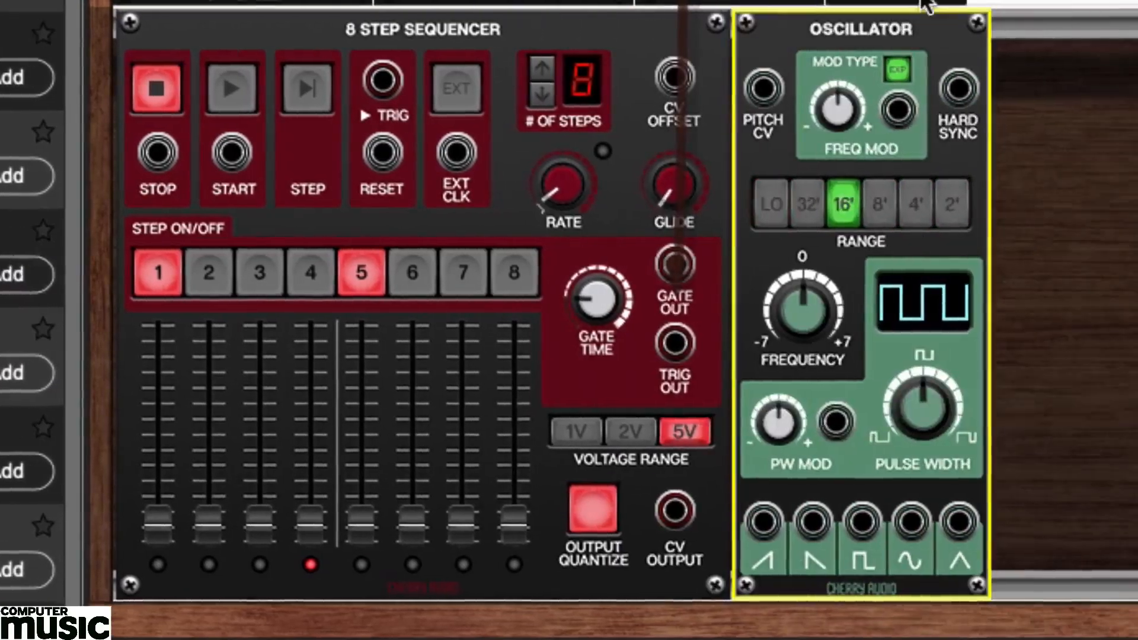
pyautogui.moveTo(854, 31); pyautogui.dragTo(242, 25)
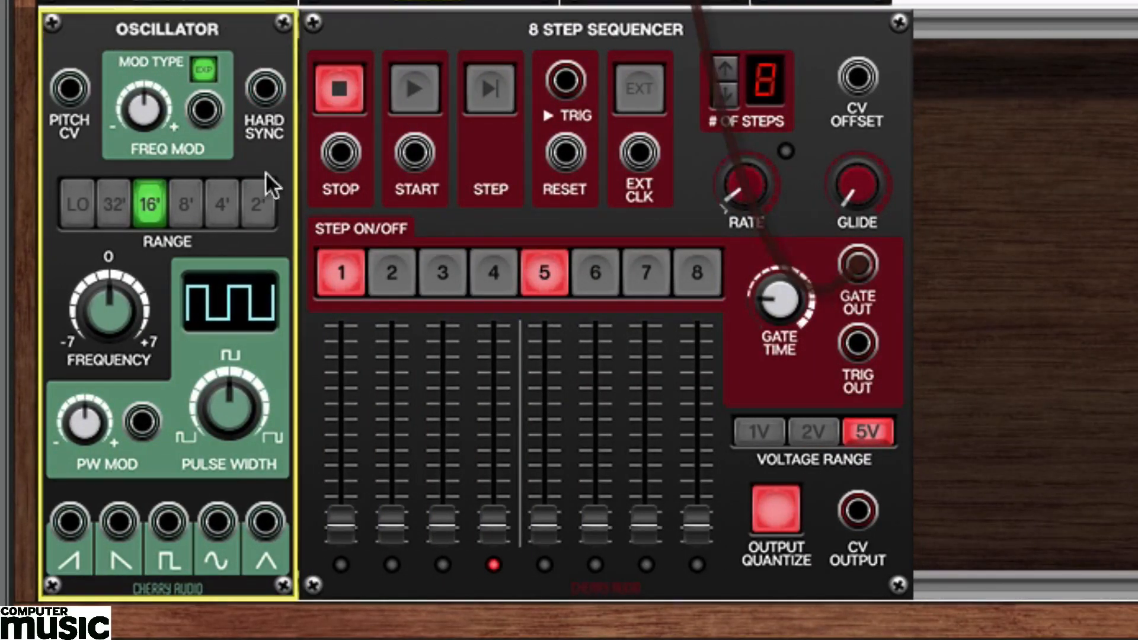
pyautogui.click(80, 204)
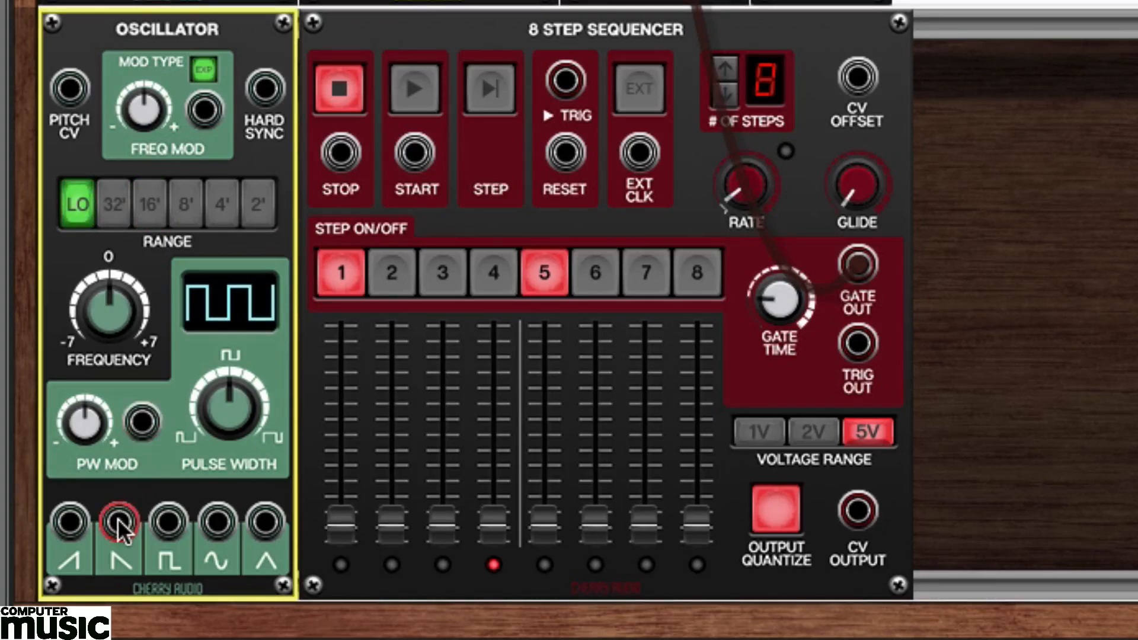
# Step: Clock the sequencer externally from the second oscillator's falling sawtooth output and raise that oscillator's frequency
pyautogui.moveTo(117, 522); pyautogui.dragTo(639, 152)
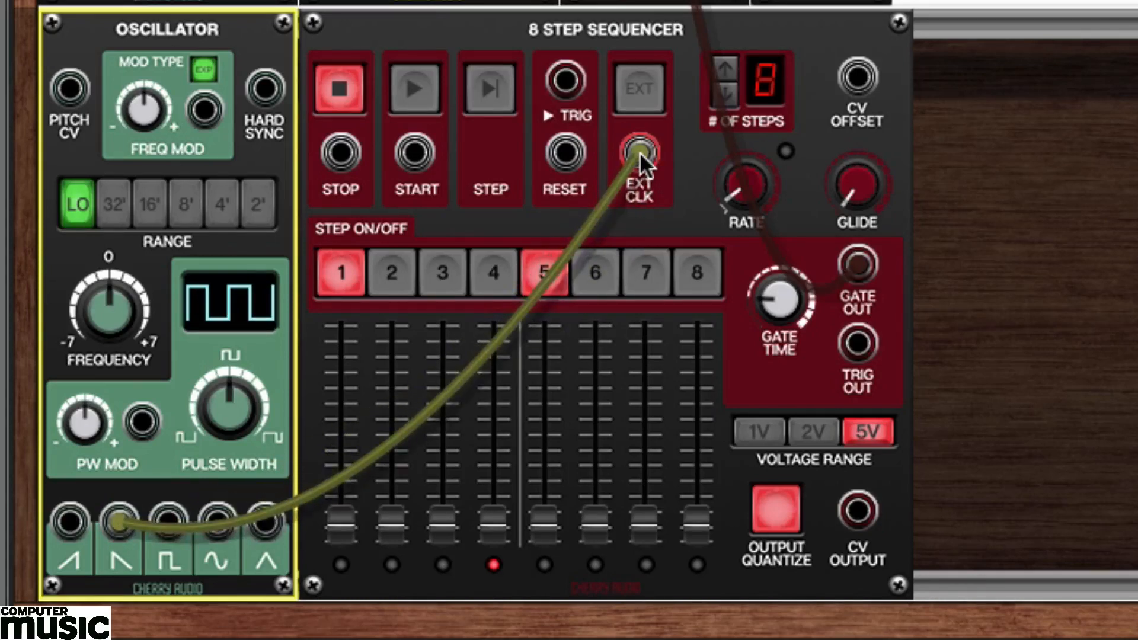
pyautogui.click(646, 80)
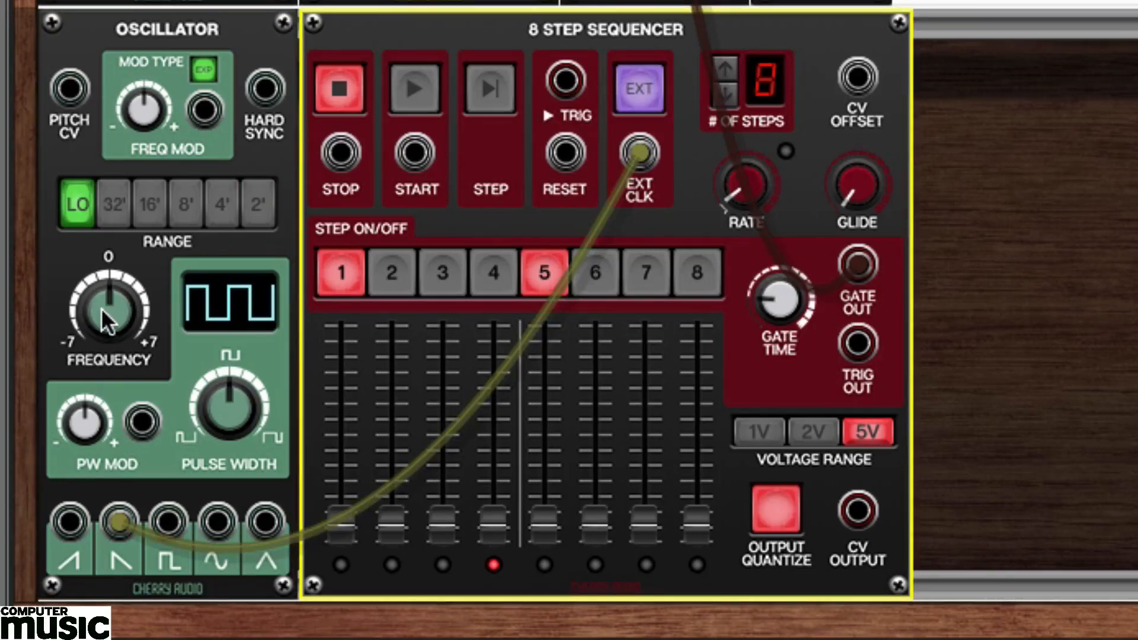
pyautogui.moveTo(101, 304); pyautogui.dragTo(102, 224)
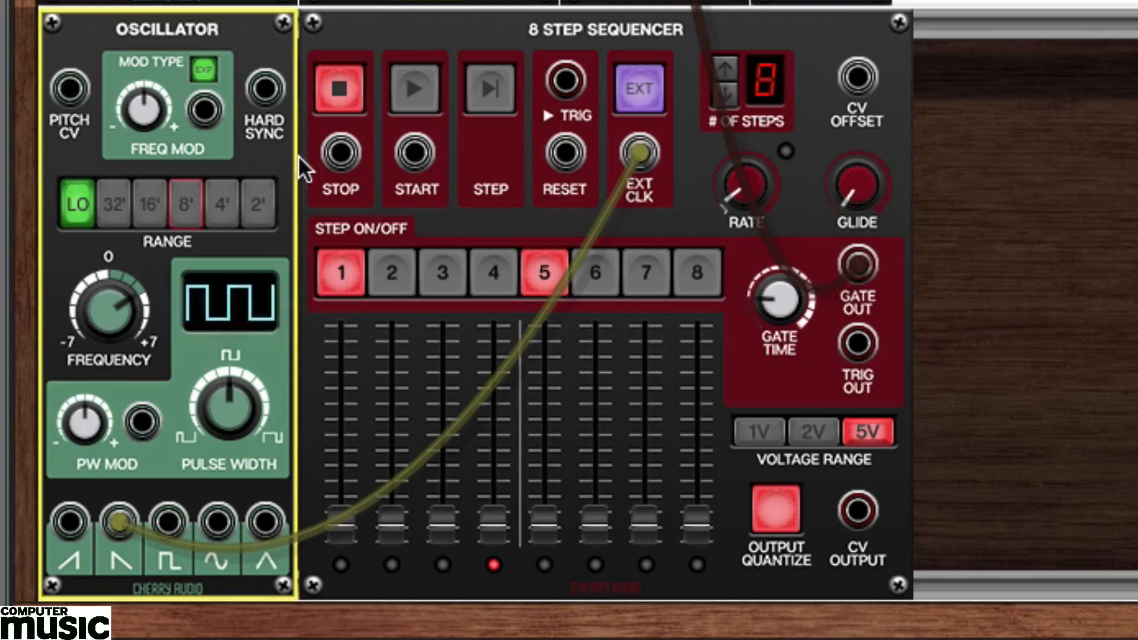
# Step: Run the externally clocked sequencer briefly to audition it, and stop it again
pyautogui.click(415, 88)
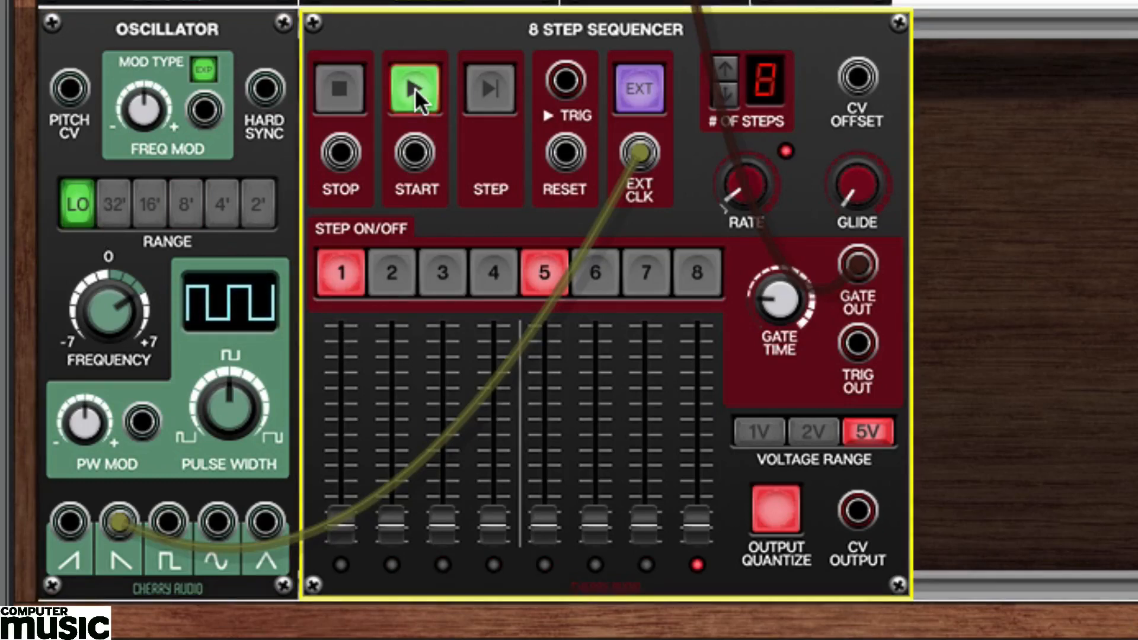
pyautogui.click(340, 93)
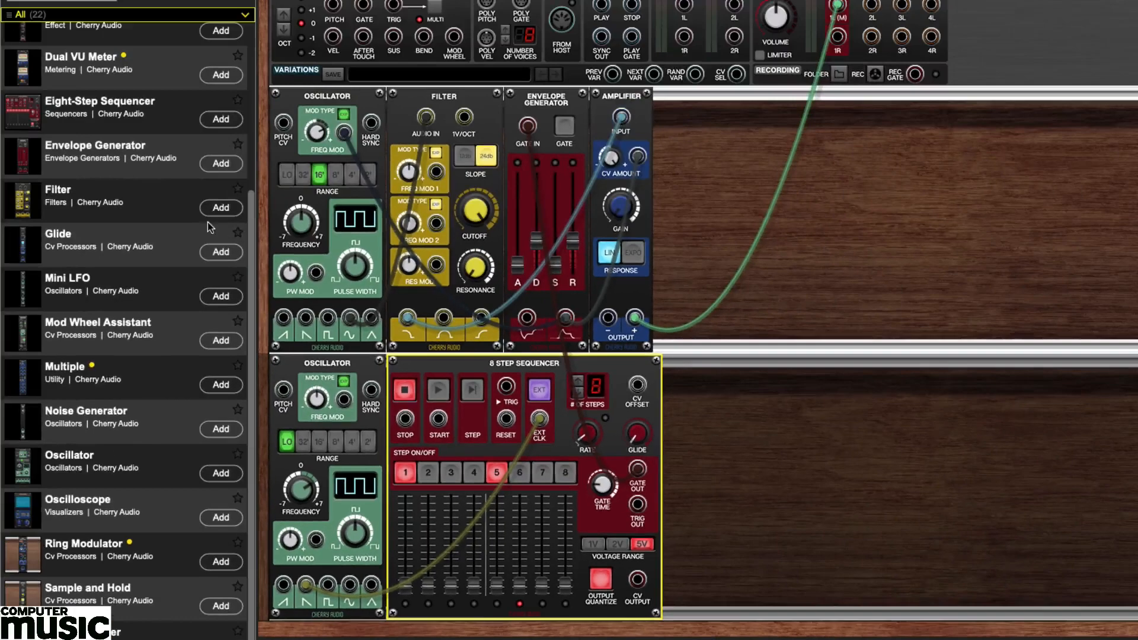
# Step: Add a second Eight-Step Sequencer beside the first and clock it externally from the LO oscillator's falling sawtooth output
pyautogui.click(221, 120)
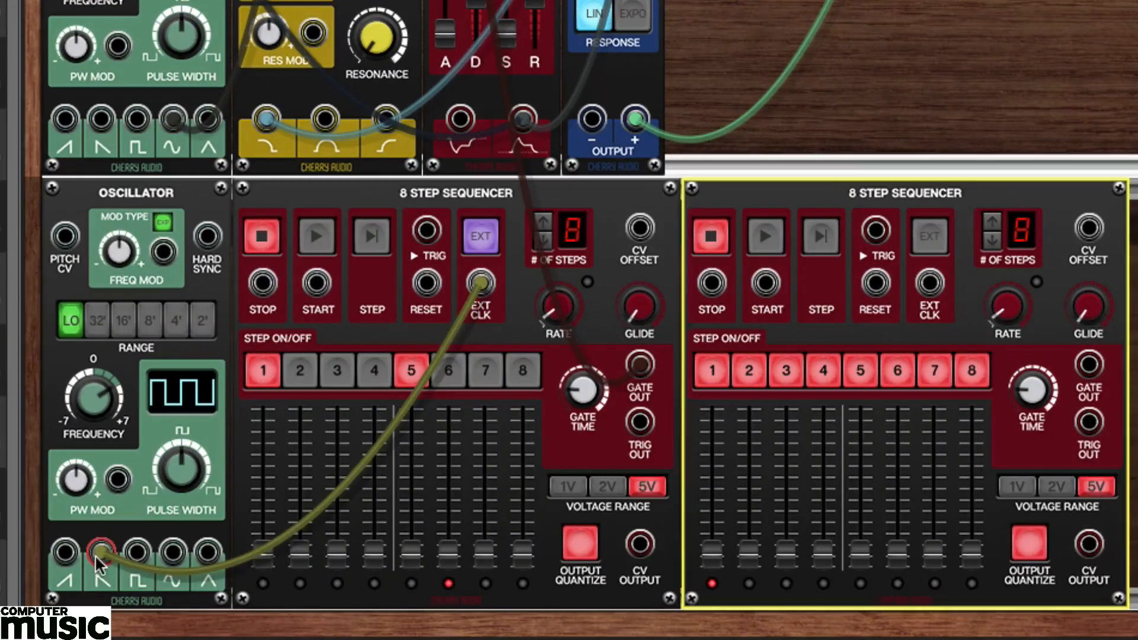
pyautogui.click(98, 560)
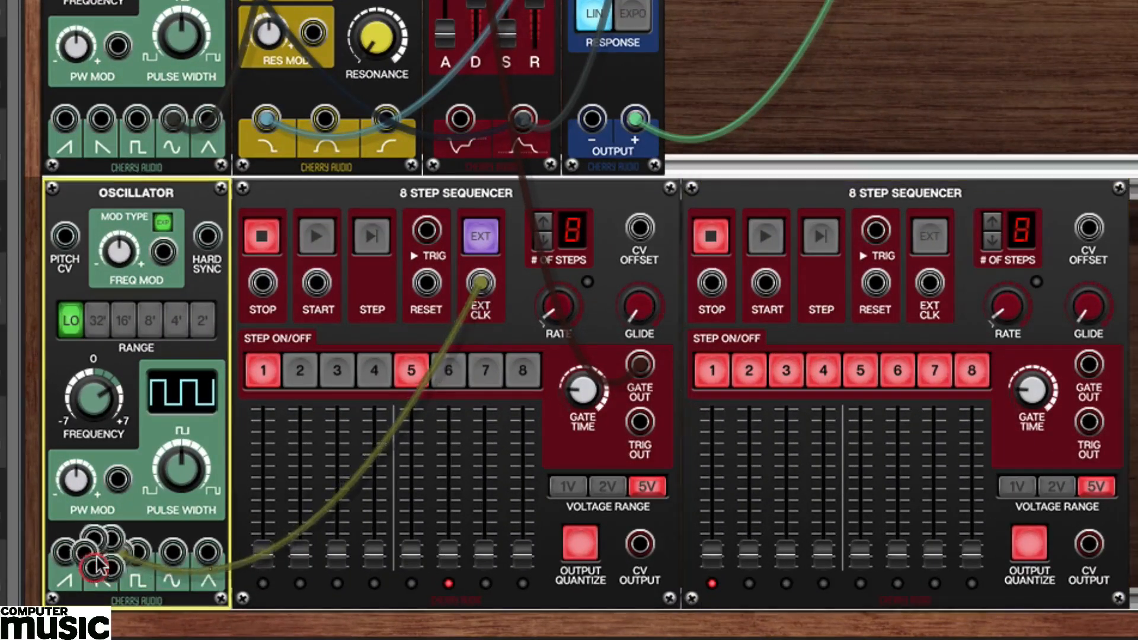
pyautogui.moveTo(115, 527); pyautogui.dragTo(931, 287)
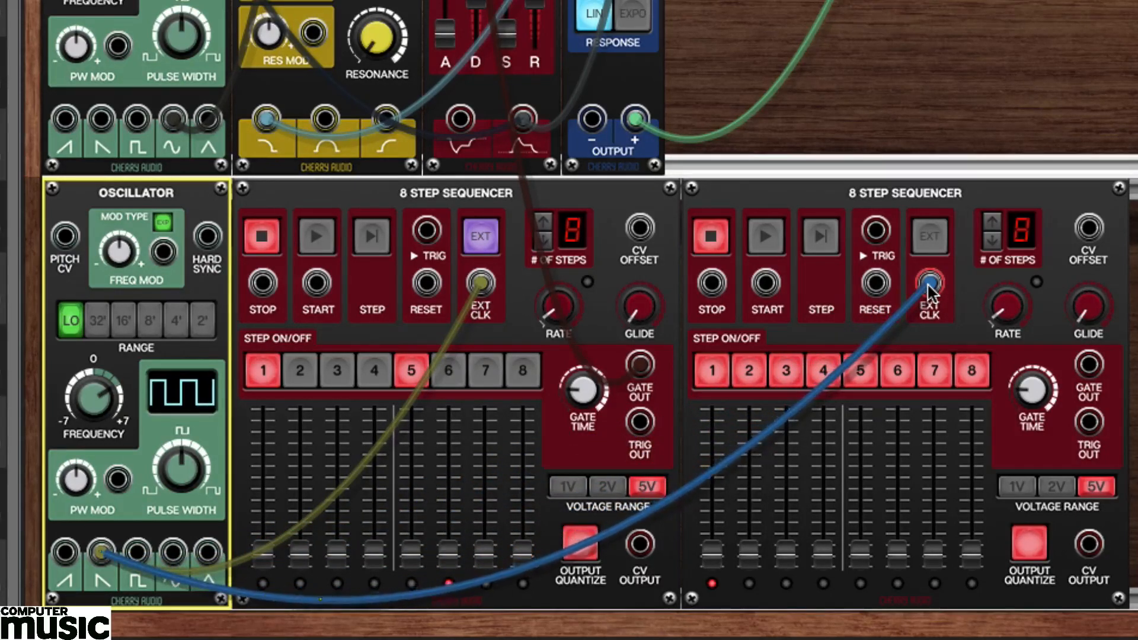
pyautogui.click(932, 237)
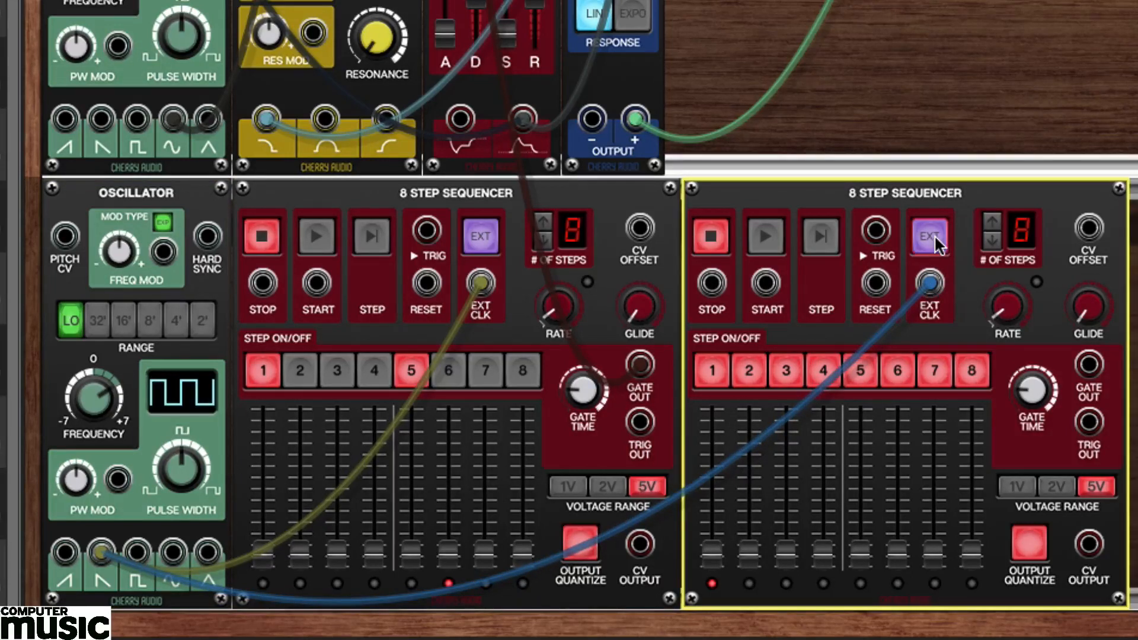
# Step: Patch the first sequencer's play Trig jack to both the Start and Reset inputs of the second sequencer
pyautogui.moveTo(427, 230); pyautogui.dragTo(766, 284)
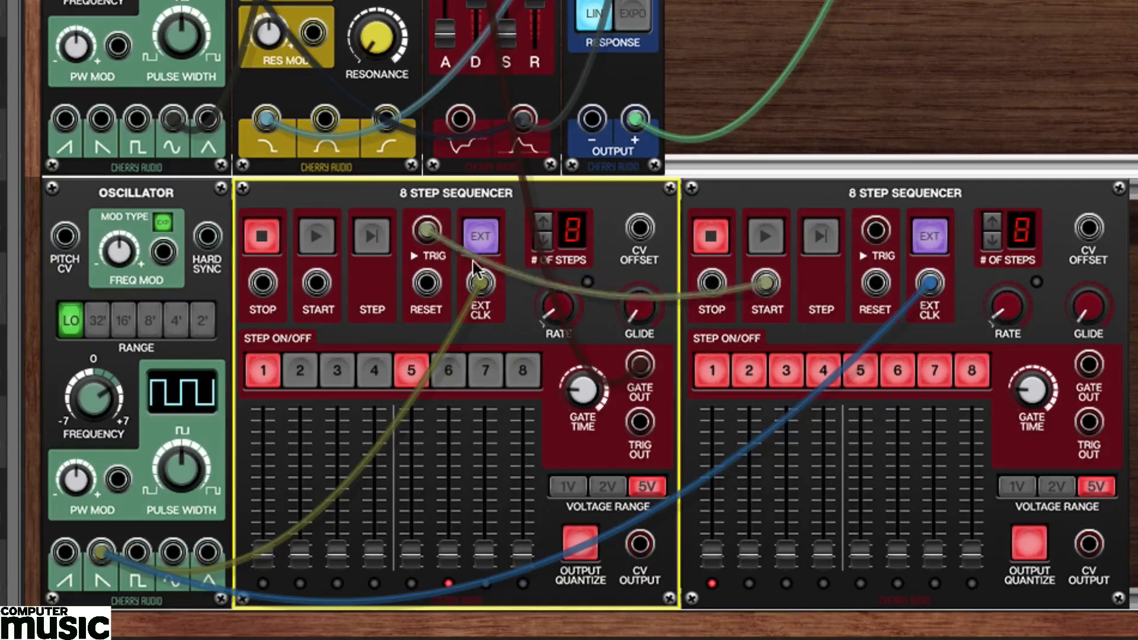
pyautogui.moveTo(427, 231); pyautogui.dragTo(876, 289)
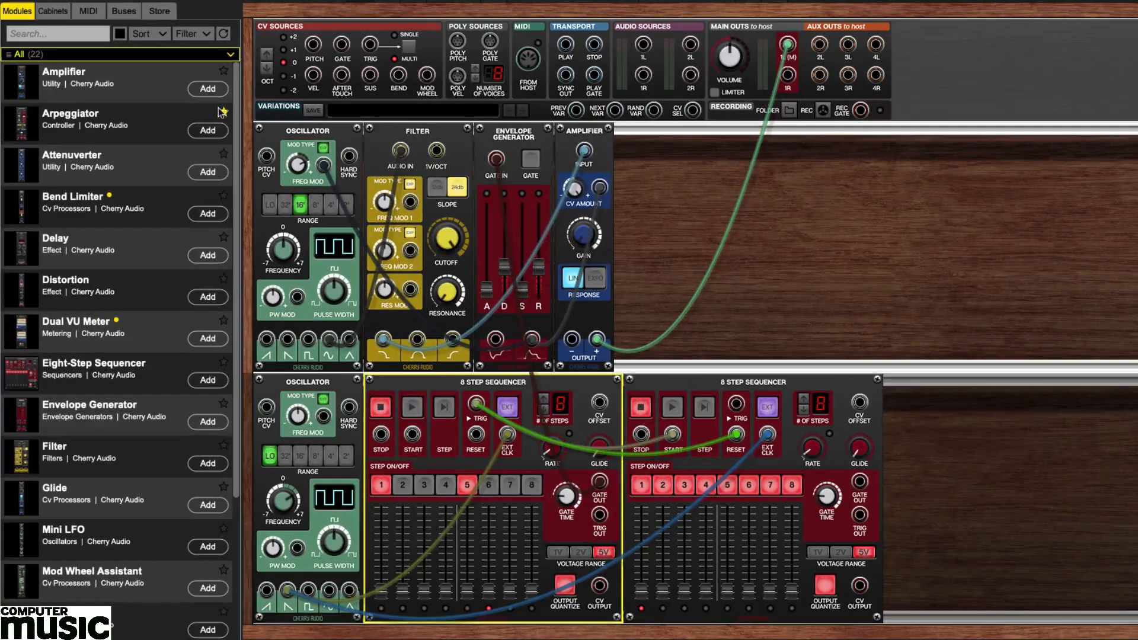
# Step: Add an Amplifier after the second sequencer and route that sequencer's Gate Out through it to the envelope generator's Gate In
pyautogui.click(141, 0)
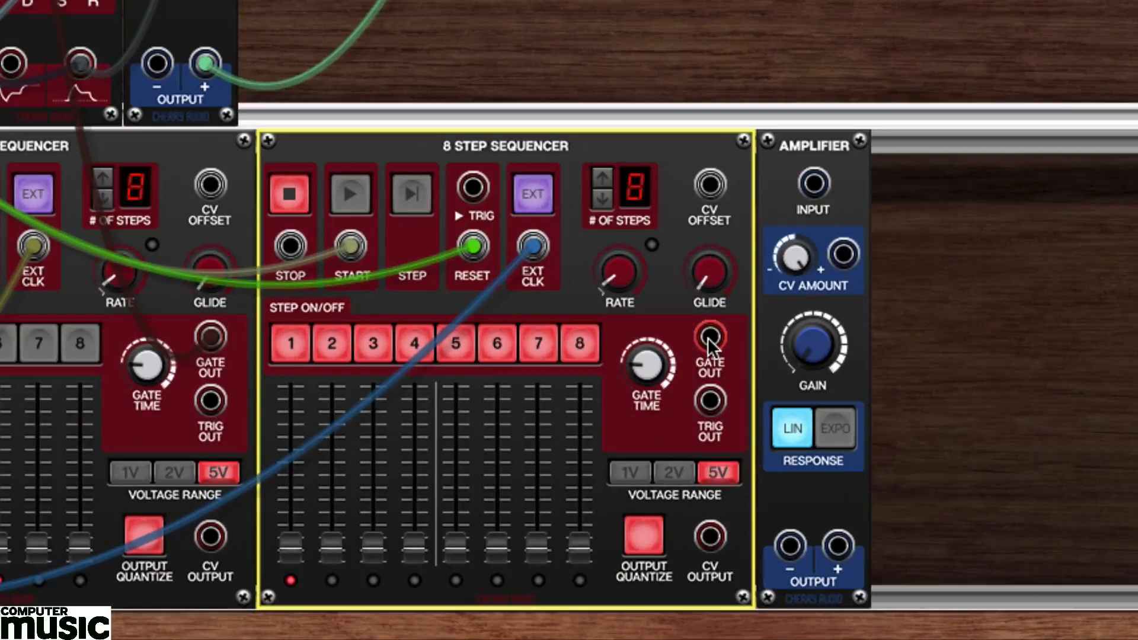
pyautogui.moveTo(859, 482); pyautogui.dragTo(912, 418)
pyautogui.moveTo(805, 209); pyautogui.dragTo(818, 177)
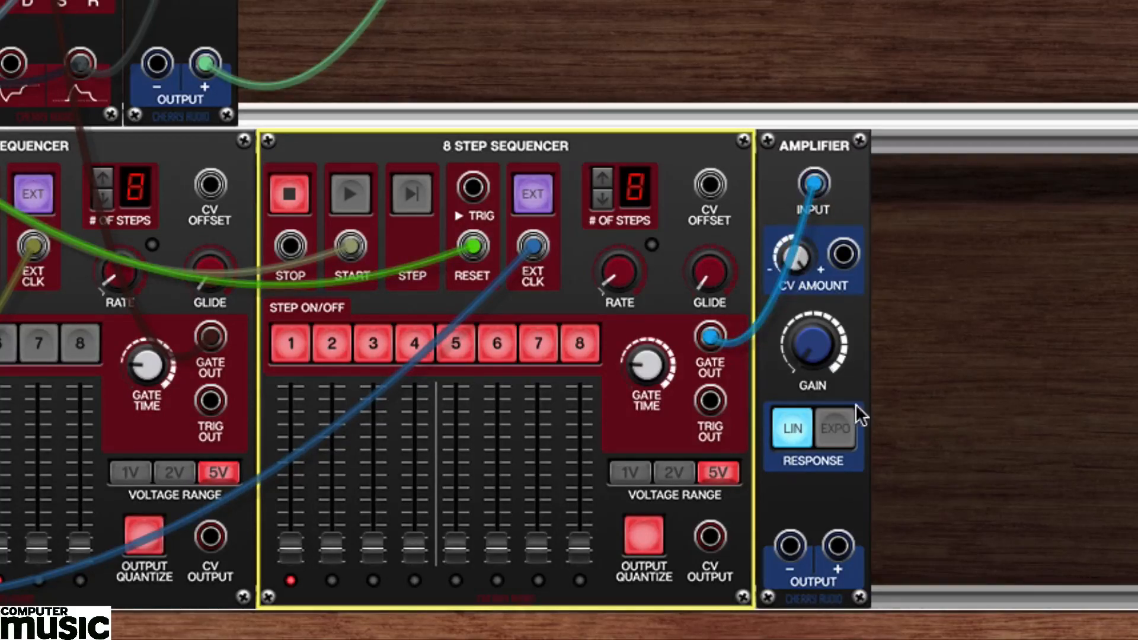
pyautogui.click(839, 557)
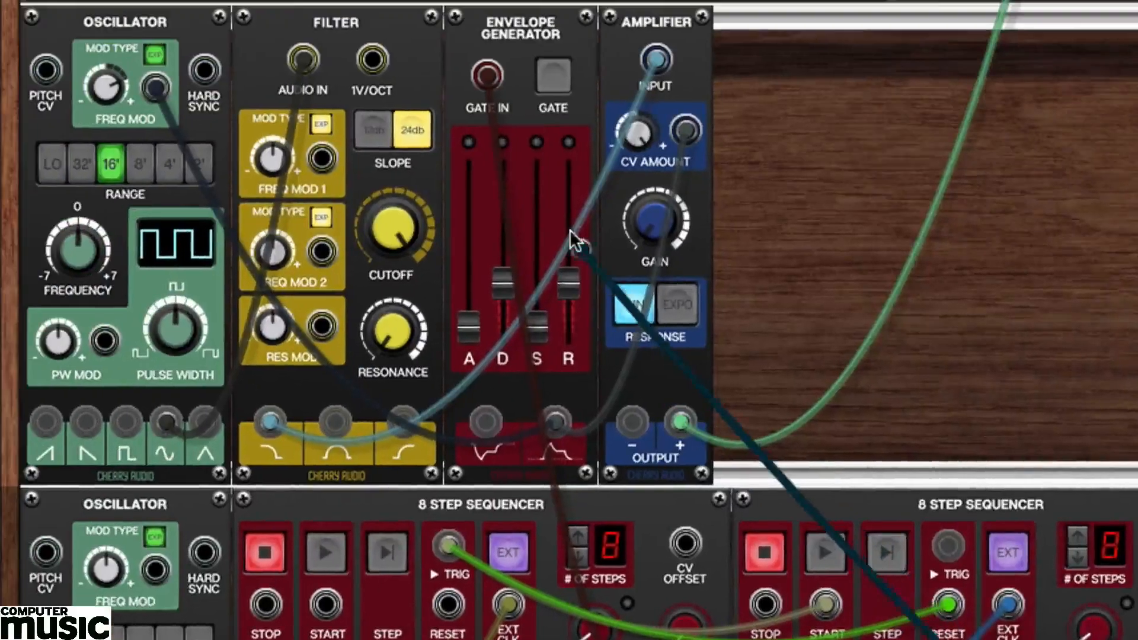
pyautogui.moveTo(572, 241); pyautogui.dragTo(499, 77)
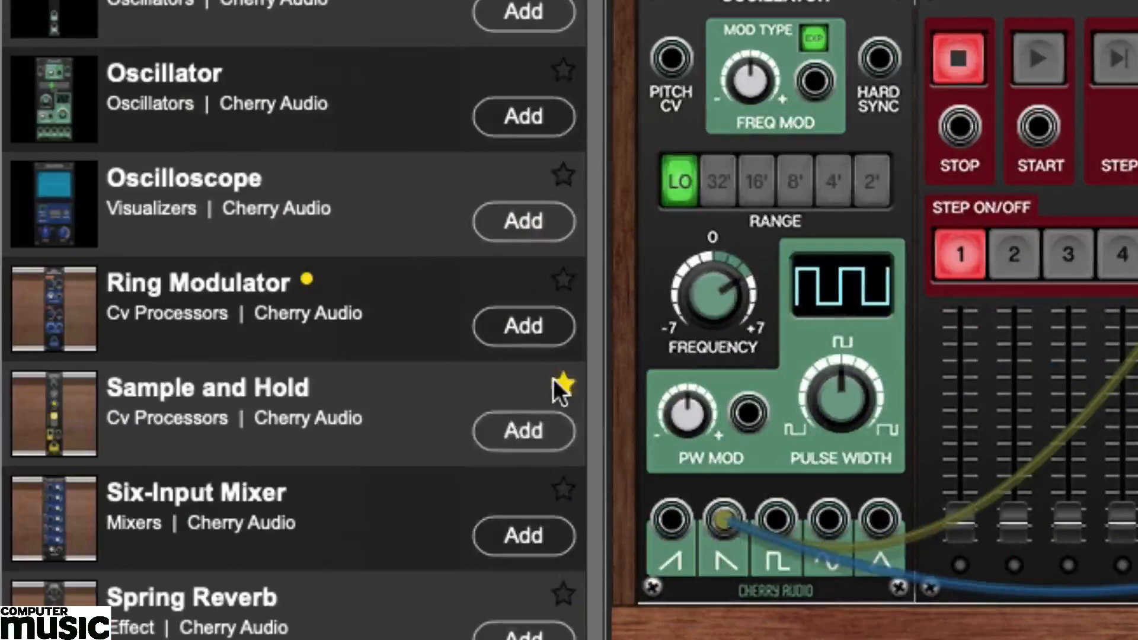
# Step: Add a Sample and Hold module and place it between the second sequencer and the lower amplifier
pyautogui.click(524, 431)
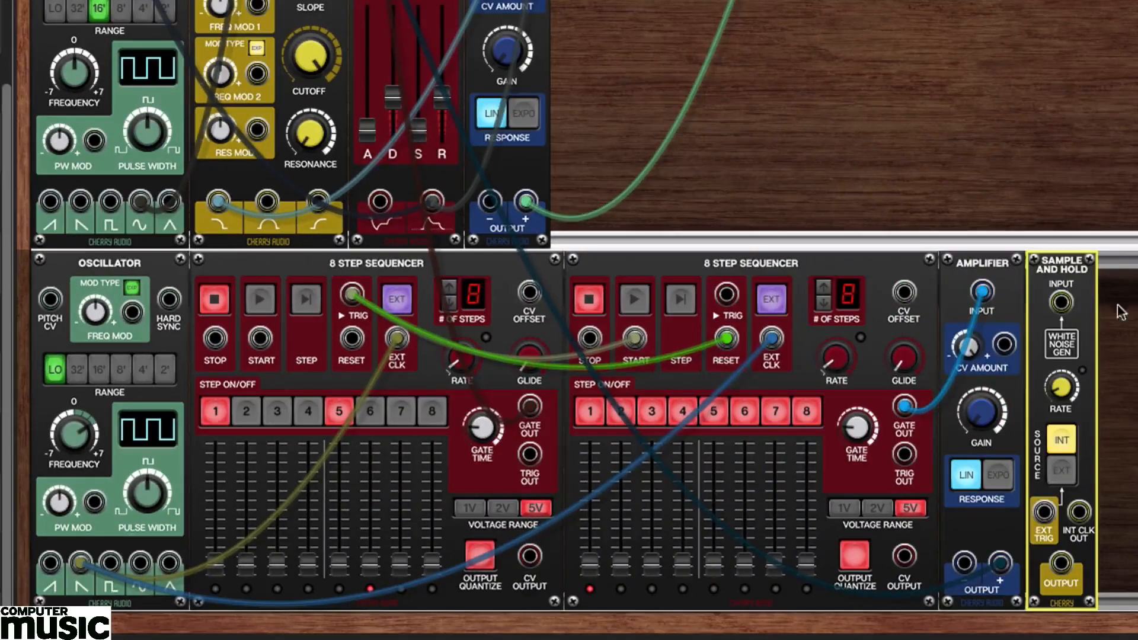
pyautogui.moveTo(1070, 265); pyautogui.dragTo(978, 259)
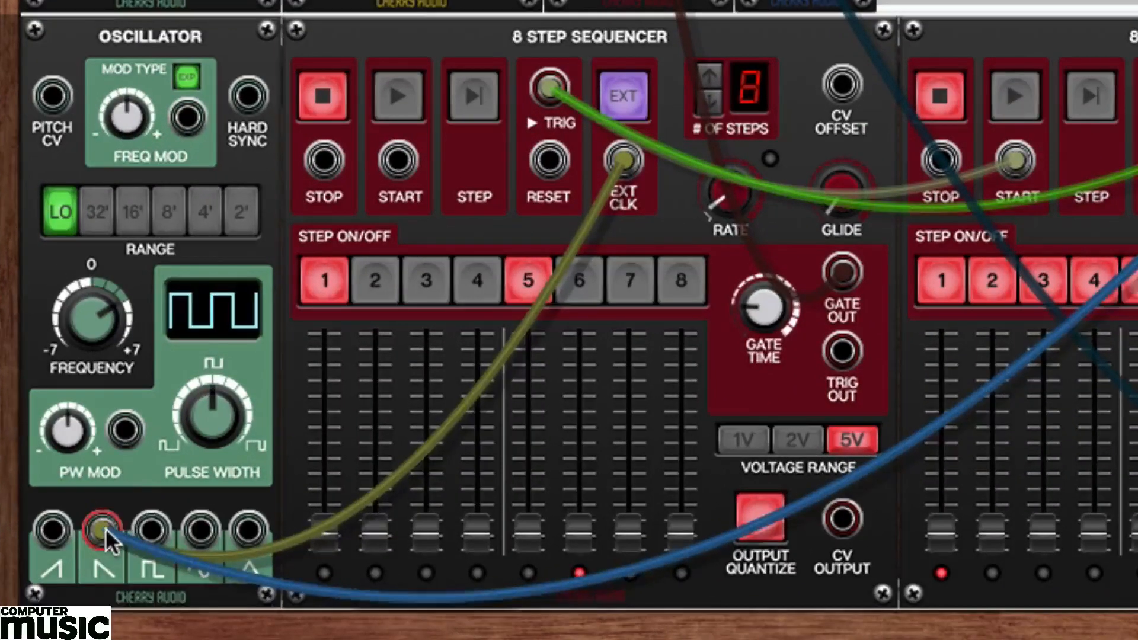
# Step: Trigger the Sample and Hold externally from the LO oscillator's falling sawtooth and patch its output to the lower amplifier's CV input
pyautogui.click(81, 558)
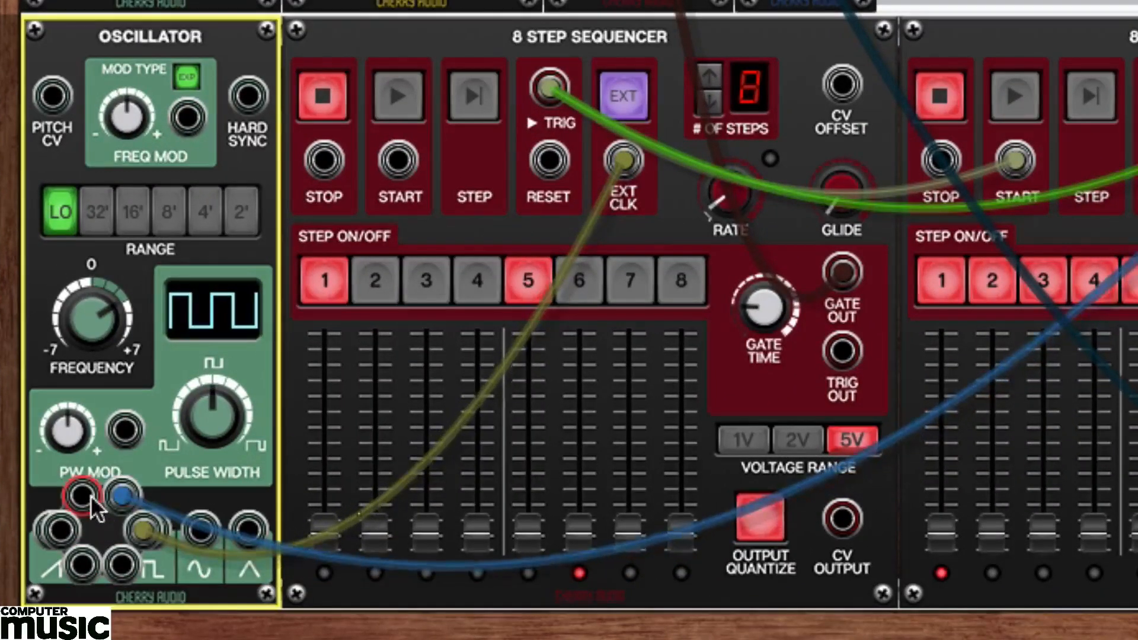
pyautogui.hscroll(10, 511, 579)
pyautogui.moveTo(373, 626); pyautogui.dragTo(650, 439)
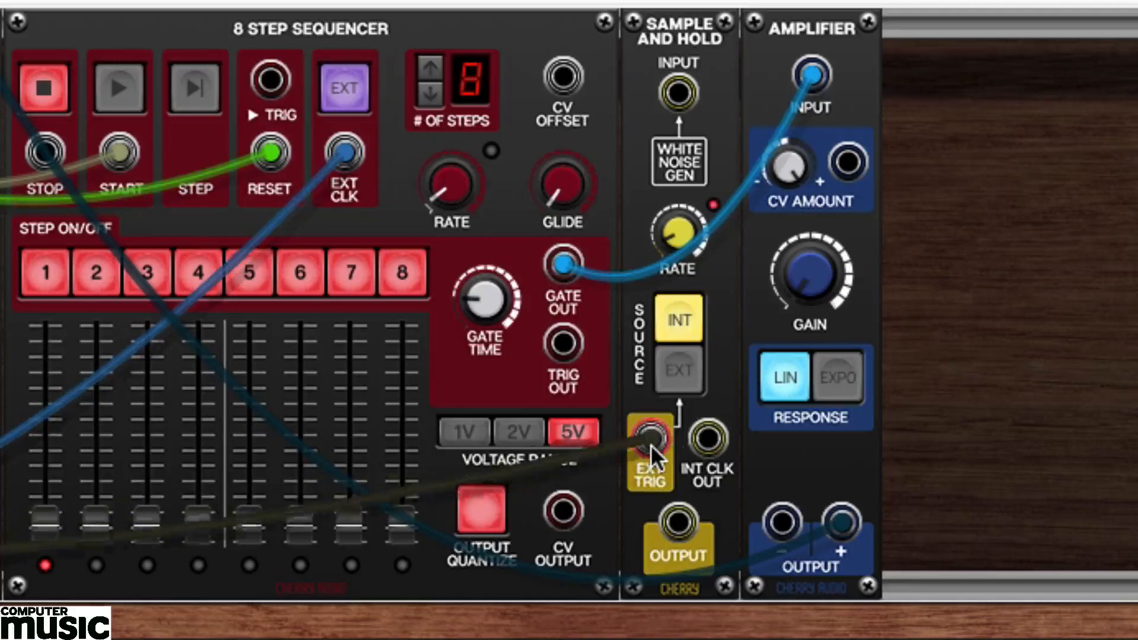
pyautogui.click(676, 368)
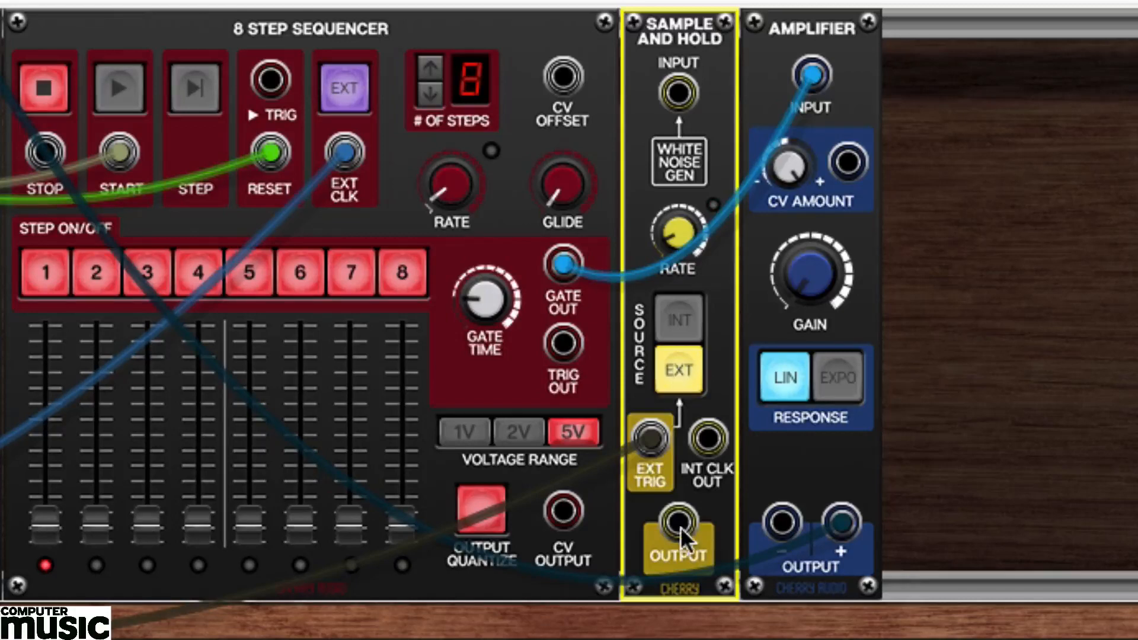
pyautogui.moveTo(670, 524); pyautogui.dragTo(852, 162)
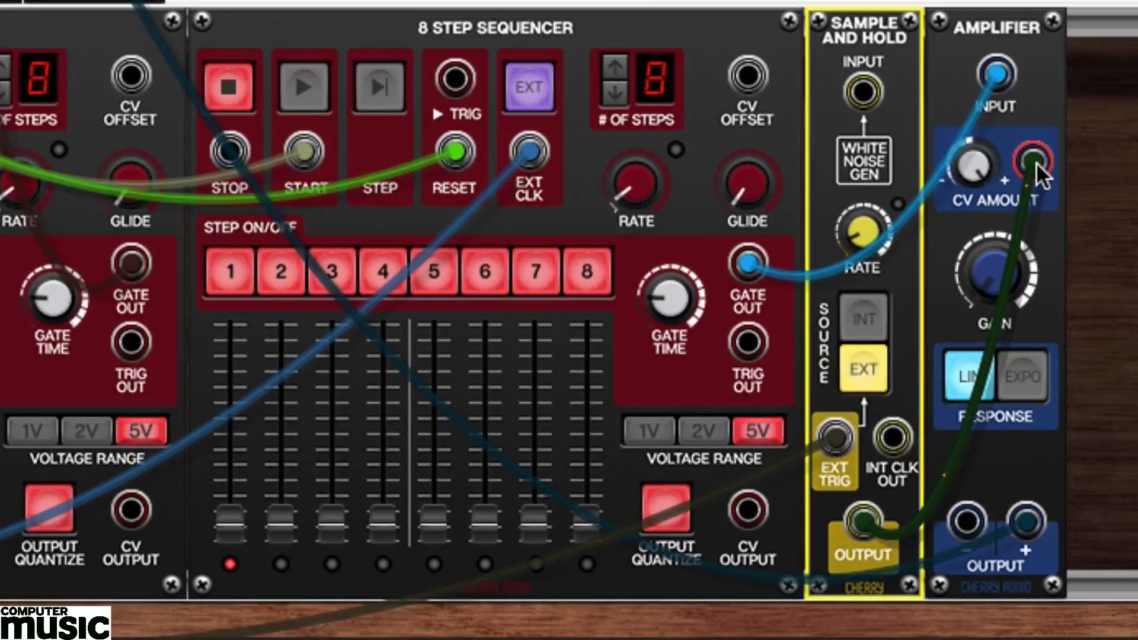
# Step: Switch off steps 1 and 5 on the second sequencer and start the first sequencer running
pyautogui.click(231, 271)
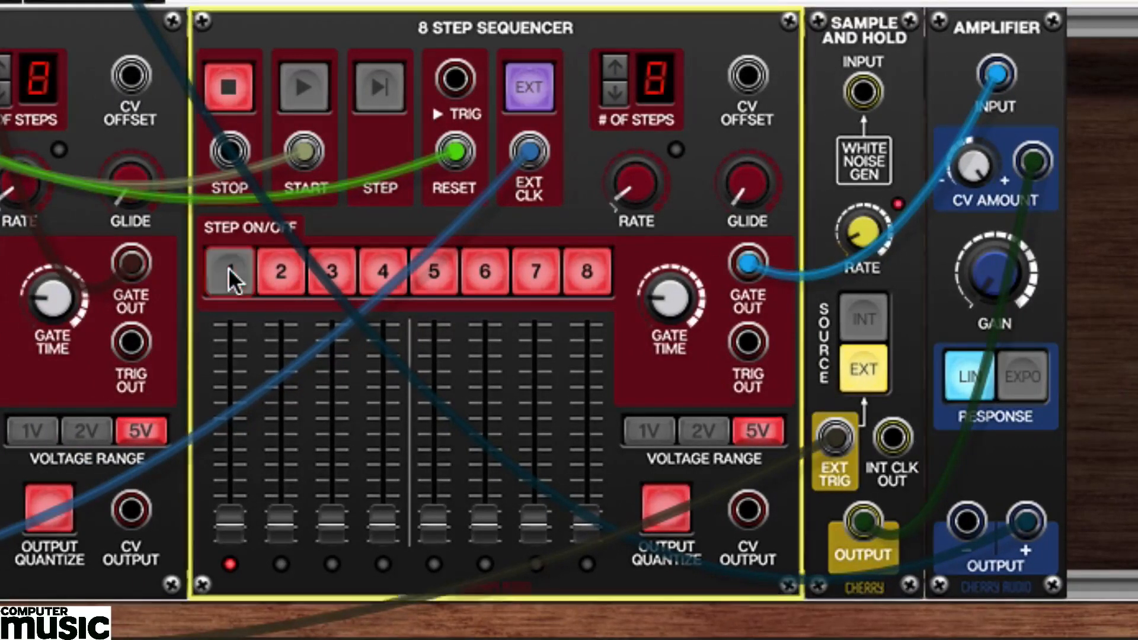
pyautogui.click(430, 276)
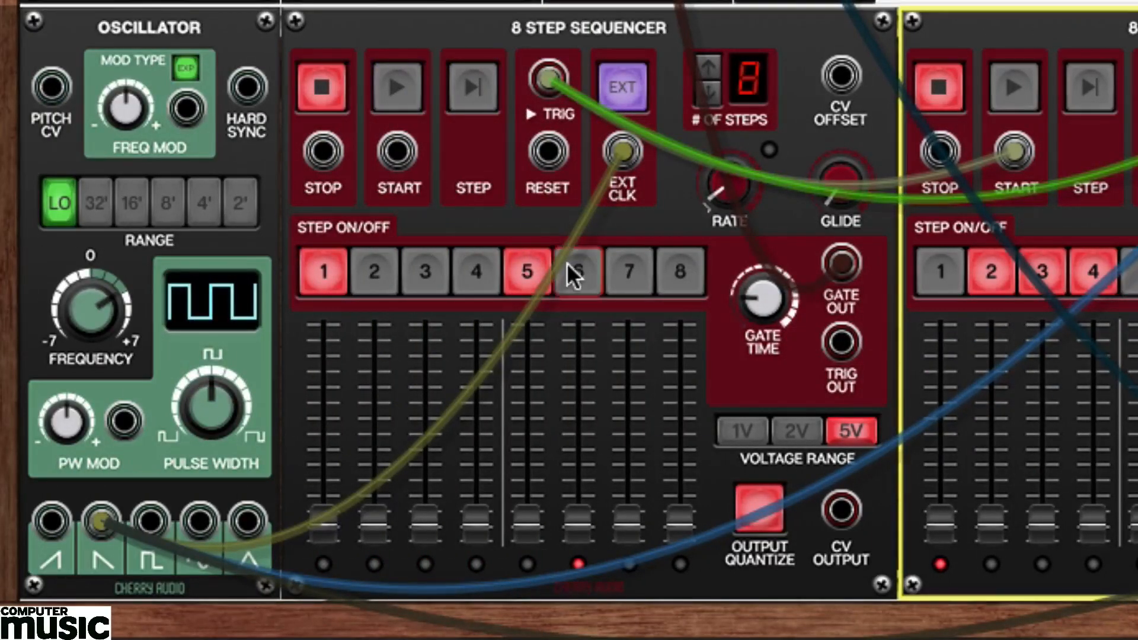
pyautogui.click(392, 87)
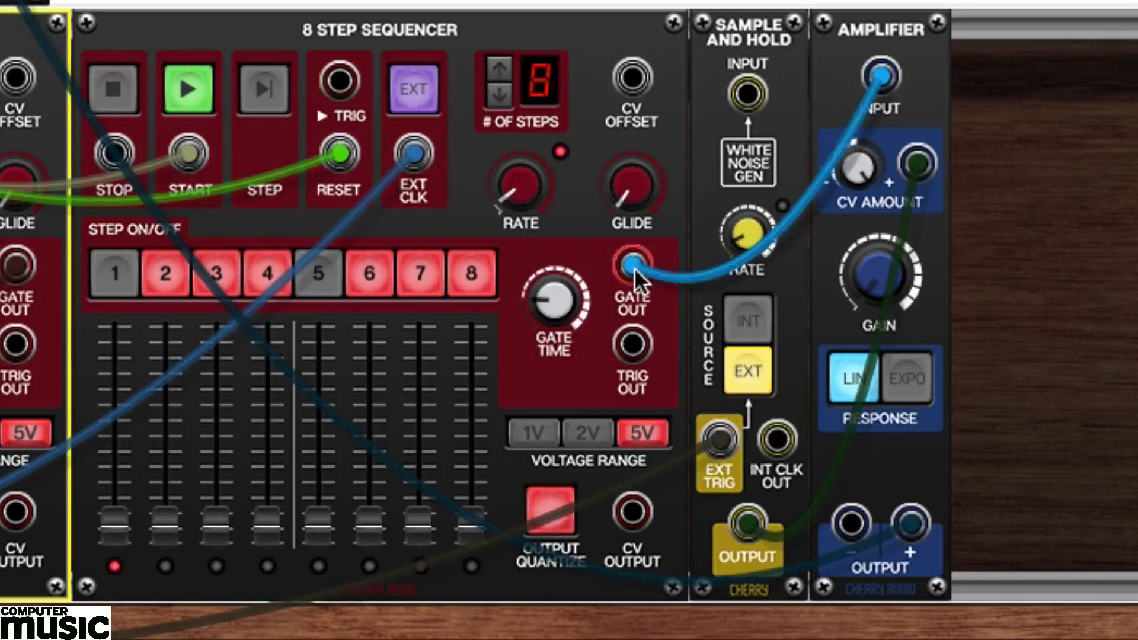
# Step: Reduce the lower amplifier's CV Amount to 33.4% and raise it again while the sequence plays
pyautogui.moveTo(856, 166); pyautogui.dragTo(844, 299)
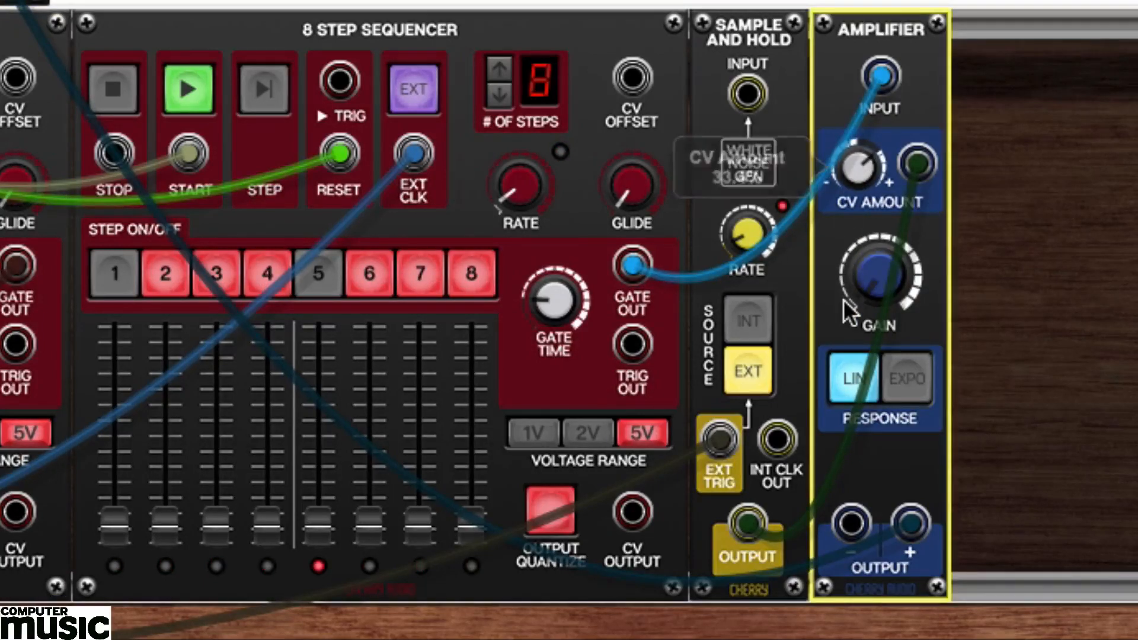
pyautogui.moveTo(844, 301)
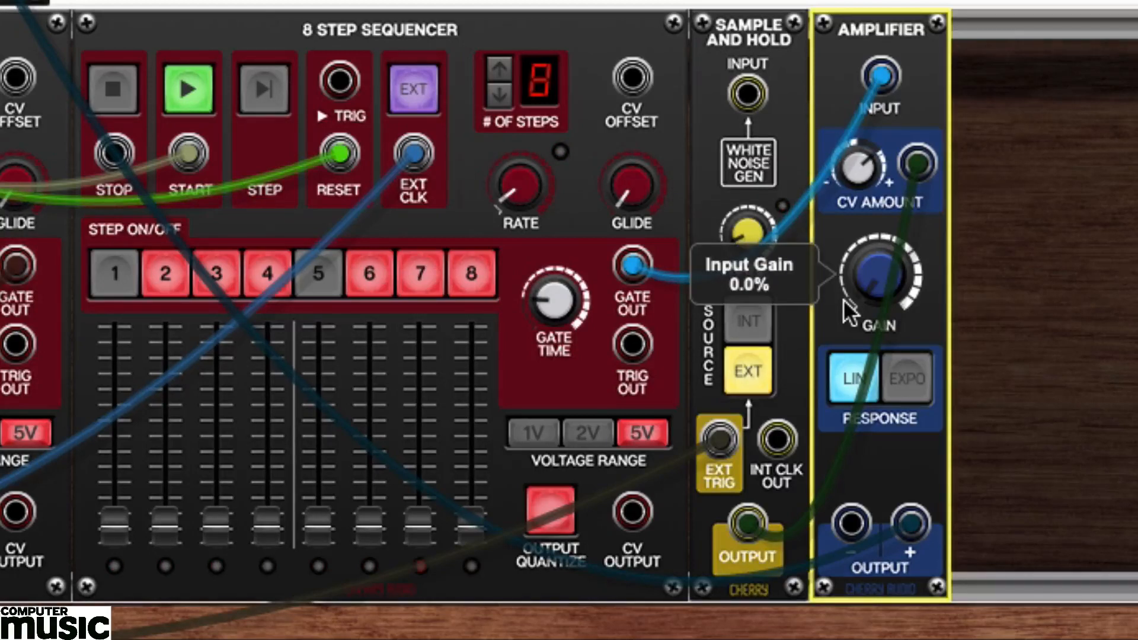
pyautogui.moveTo(853, 179)
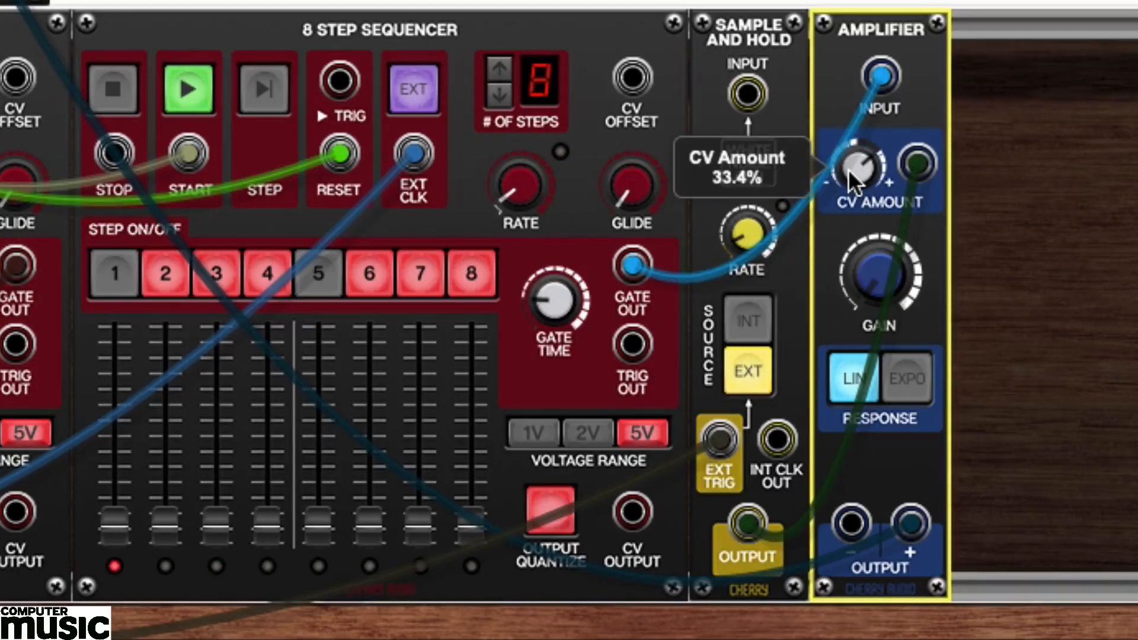
pyautogui.moveTo(853, 179); pyautogui.dragTo(850, 123)
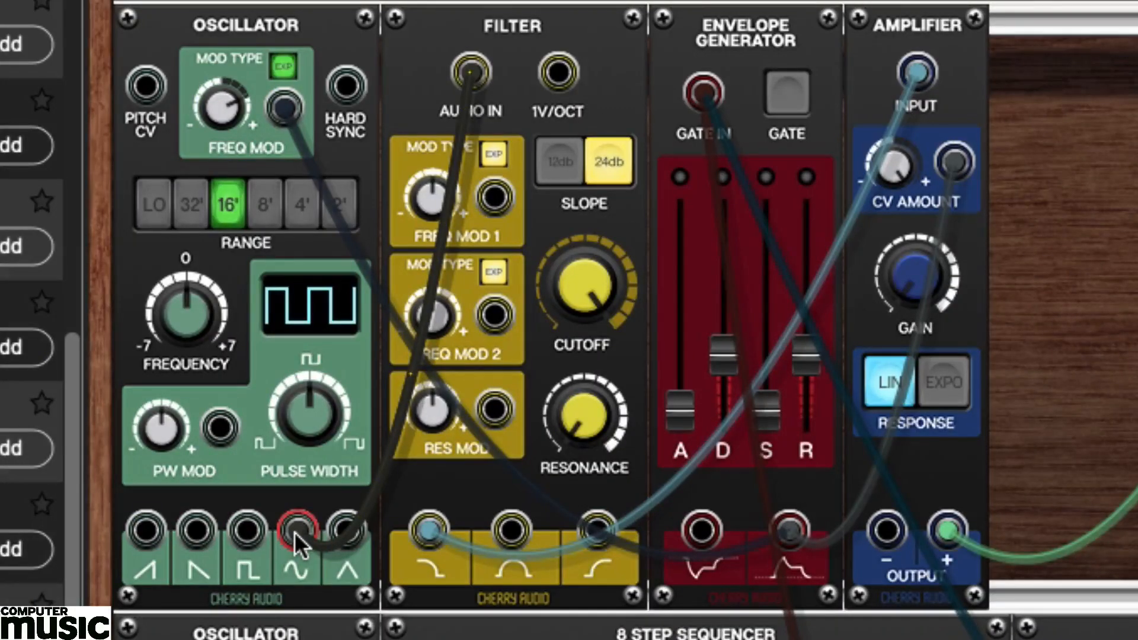
# Step: Try the upper oscillator's square wave through the filter, with the cutoff lowered to 612.7 Hz and the resonance raised
pyautogui.moveTo(294, 531); pyautogui.dragTo(244, 530)
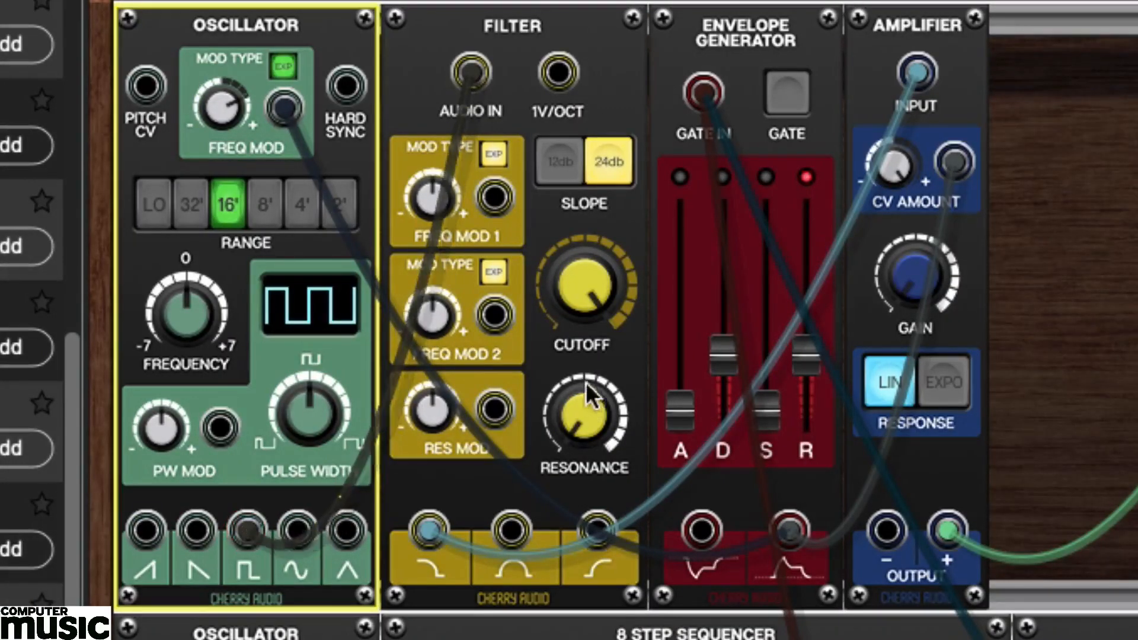
pyautogui.moveTo(564, 272); pyautogui.dragTo(569, 530)
pyautogui.moveTo(575, 420); pyautogui.dragTo(594, 289)
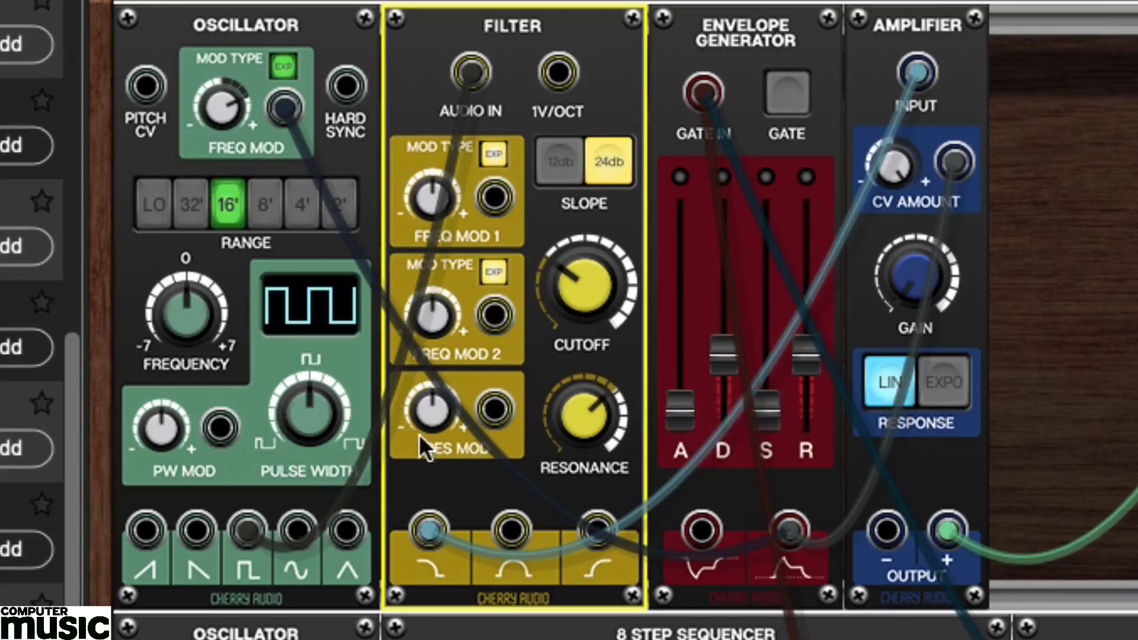
# Step: Return the filter's audio input to the upper oscillator's sine output, with the cutoff fully open and the resonance at minimum
pyautogui.moveTo(264, 522); pyautogui.dragTo(303, 529)
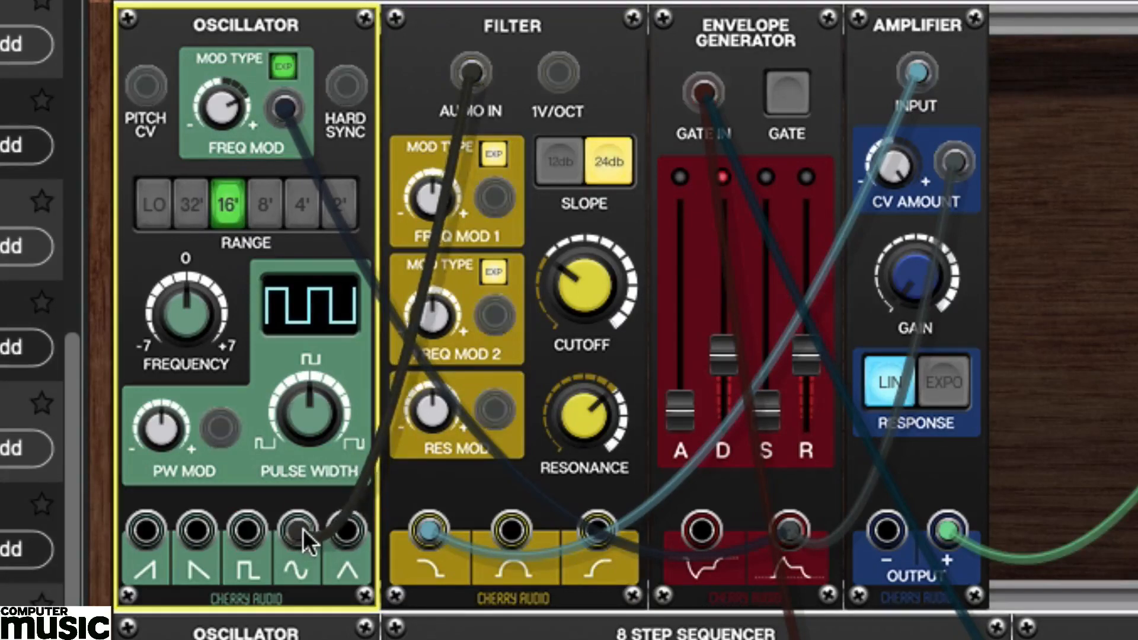
pyautogui.click(590, 276)
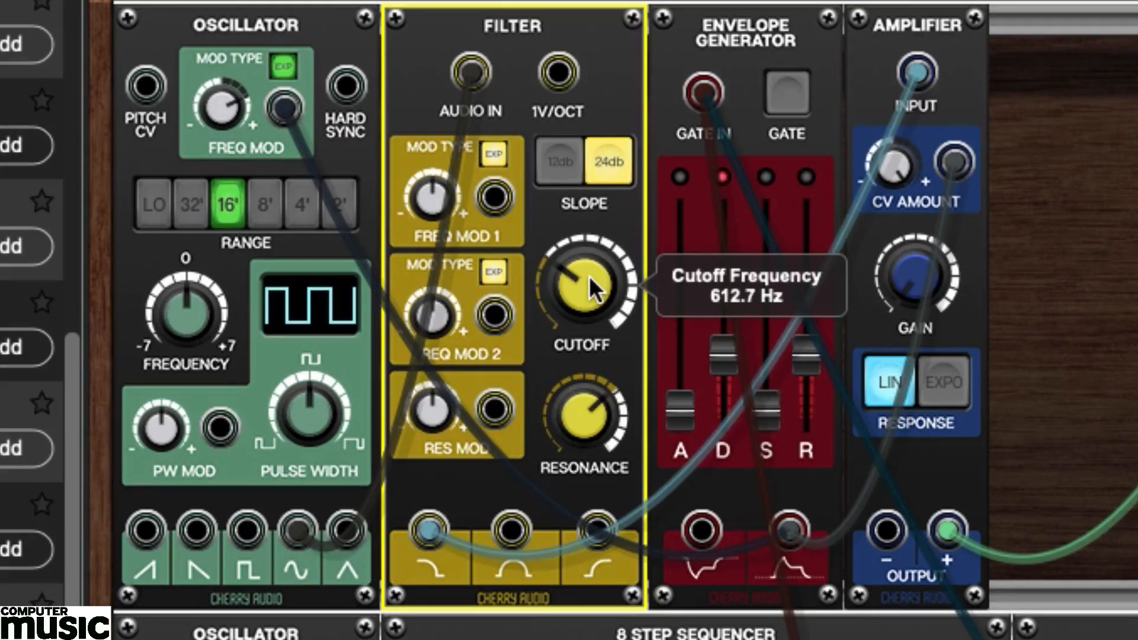
pyautogui.moveTo(590, 275); pyautogui.dragTo(657, 2)
pyautogui.moveTo(589, 407); pyautogui.dragTo(569, 635)
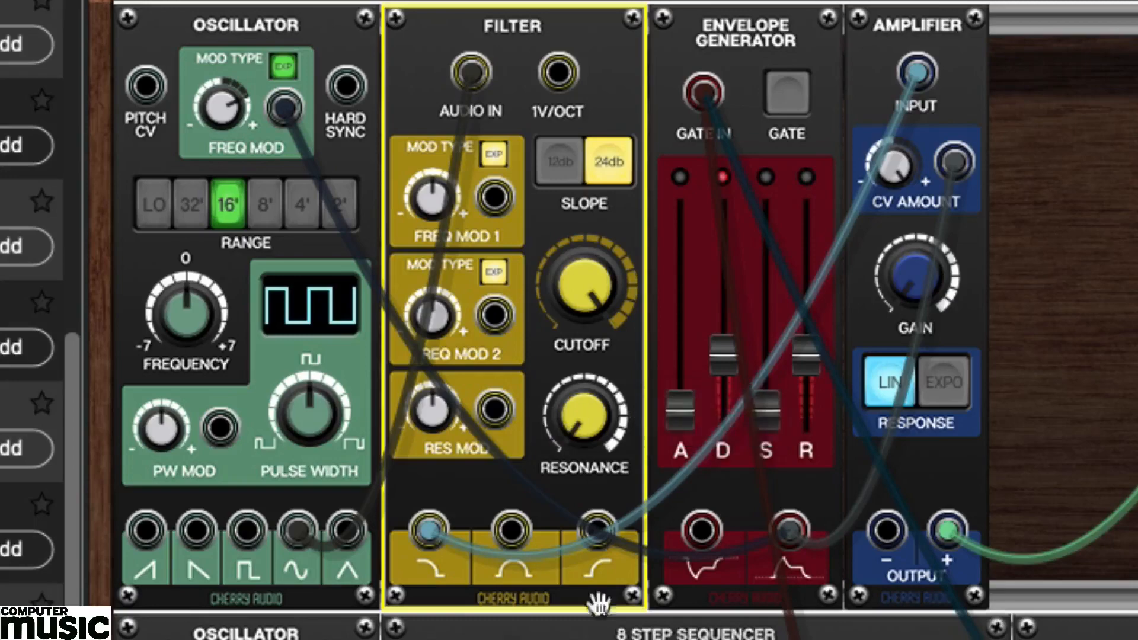
# Step: Lengthen the envelope generator's Decay Time to 1694.3 ms and shorten it to 77.7 ms
pyautogui.click(717, 354)
pyautogui.moveTo(717, 354); pyautogui.dragTo(719, 307)
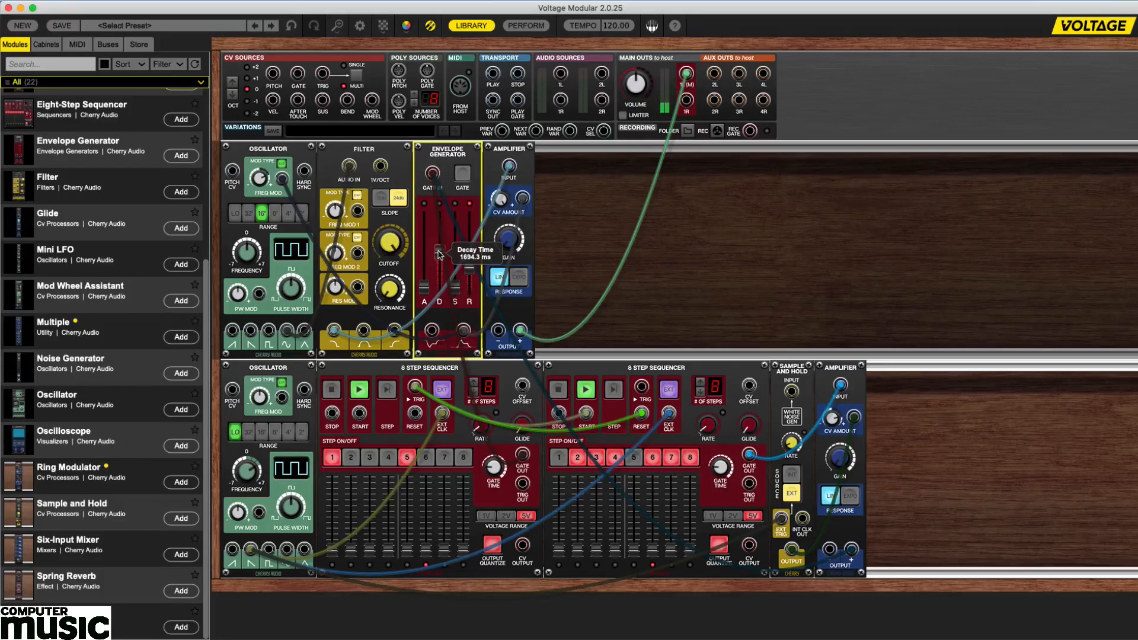
pyautogui.moveTo(439, 255); pyautogui.dragTo(439, 280)
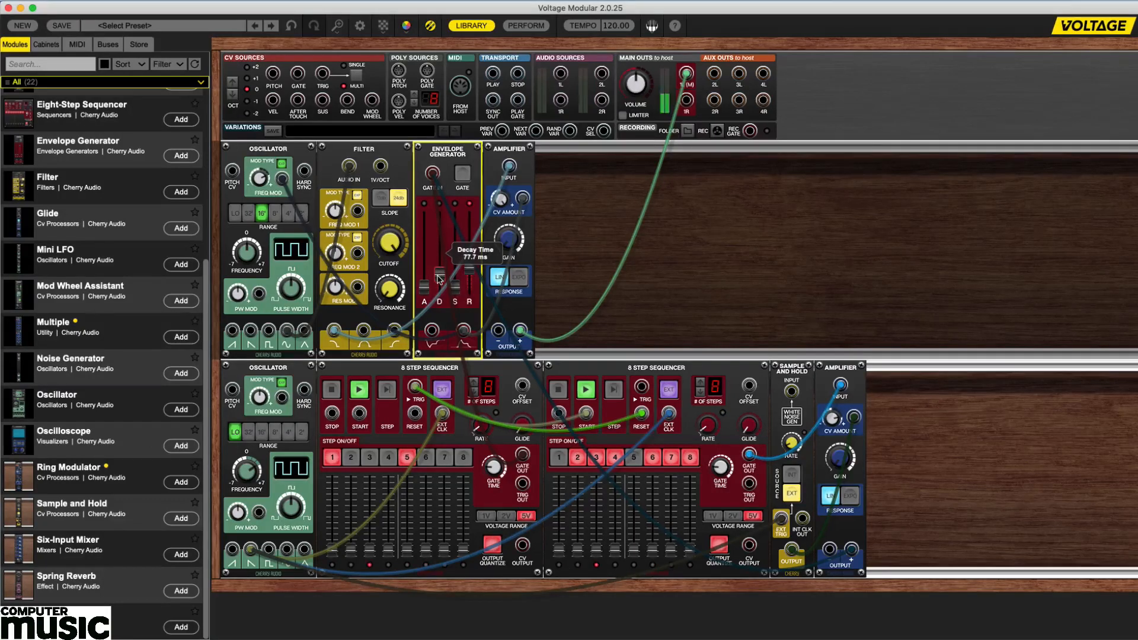